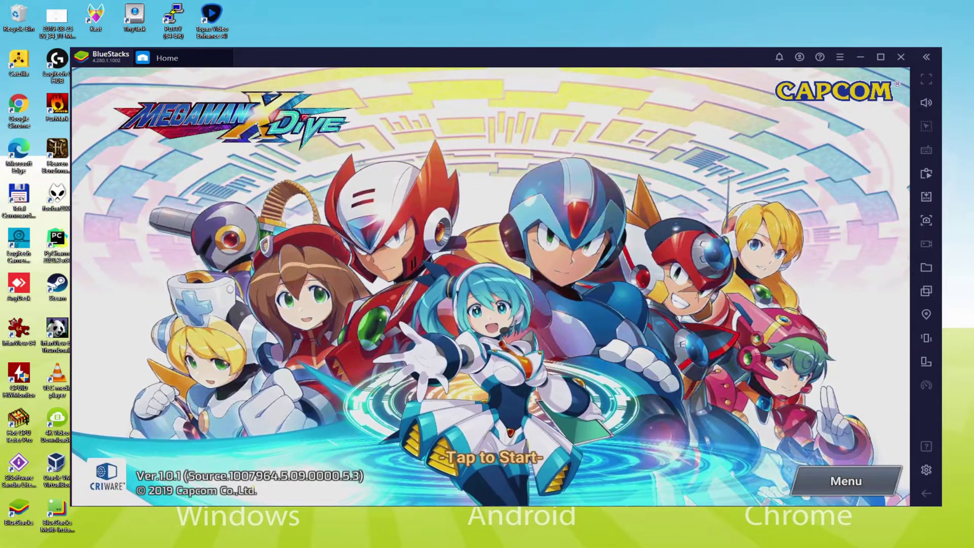
Start Mega Man X DiVE from its title screen and begin the opening story.
click(594, 378)
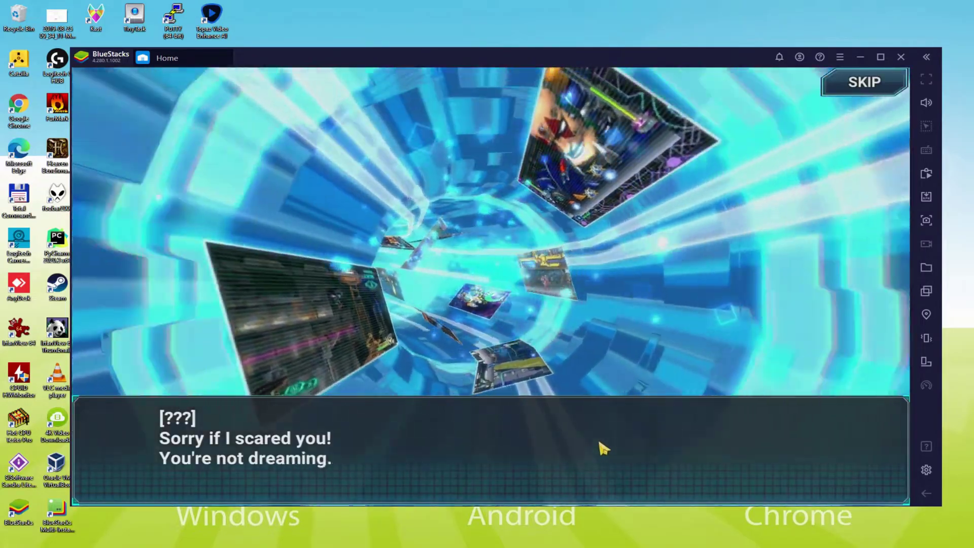
click(651, 432)
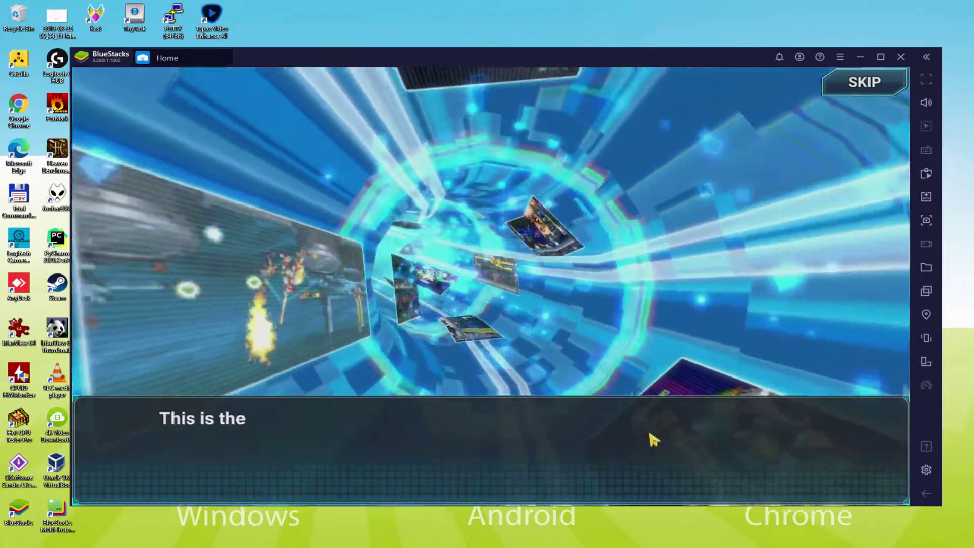
click(650, 436)
click(644, 430)
Advance the opening story through the Deep Log explanation.
click(790, 449)
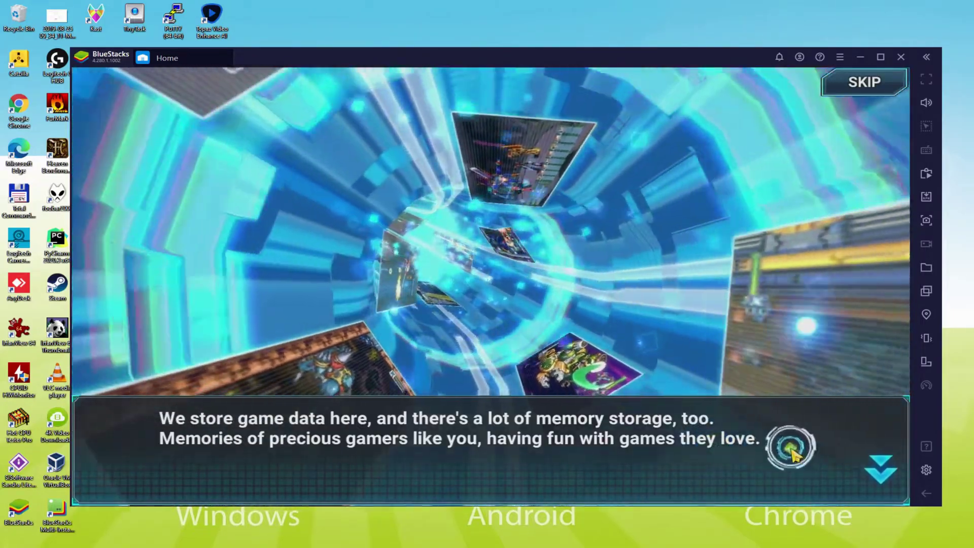
click(790, 448)
click(787, 446)
click(790, 456)
click(795, 456)
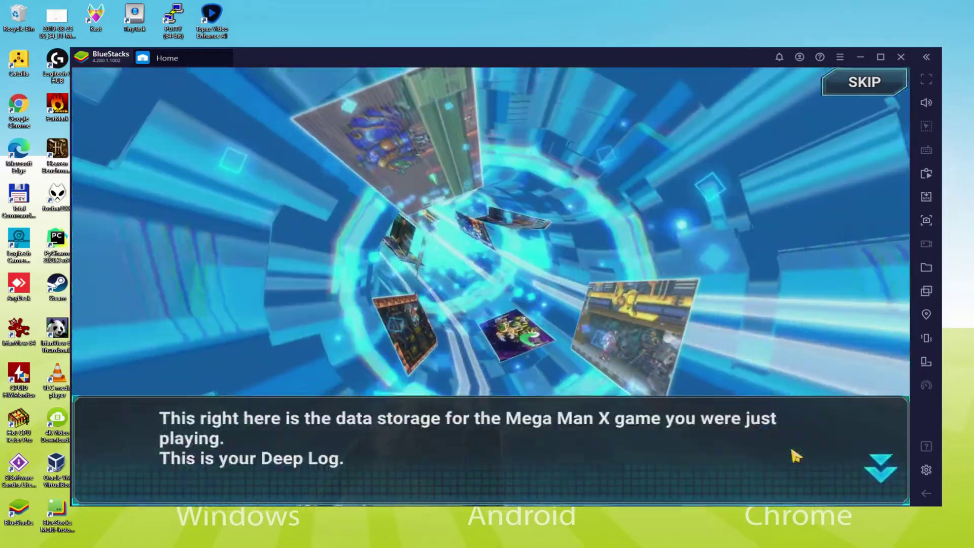
click(795, 456)
click(795, 456)
click(795, 456)
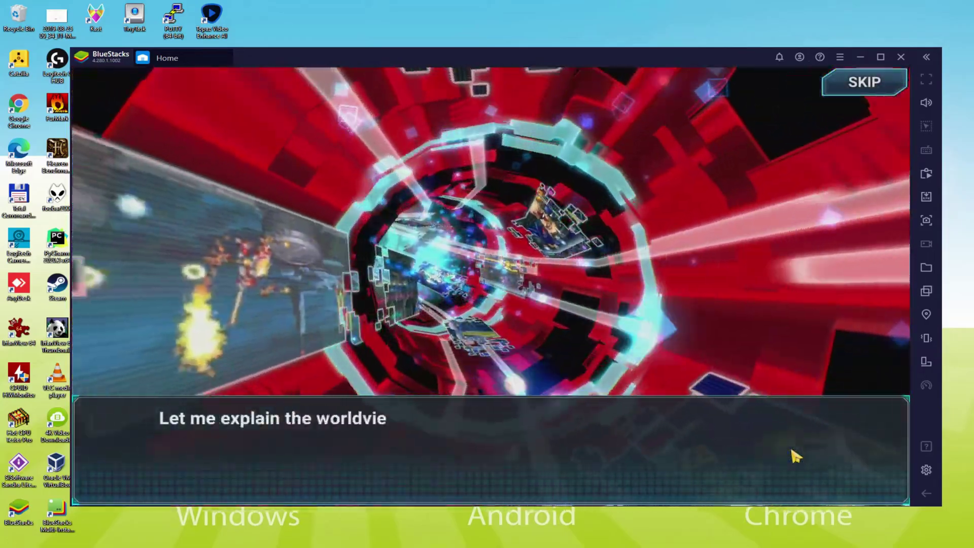
Continue the story dialogue up to the data recovery conversation.
click(776, 459)
click(754, 462)
click(751, 460)
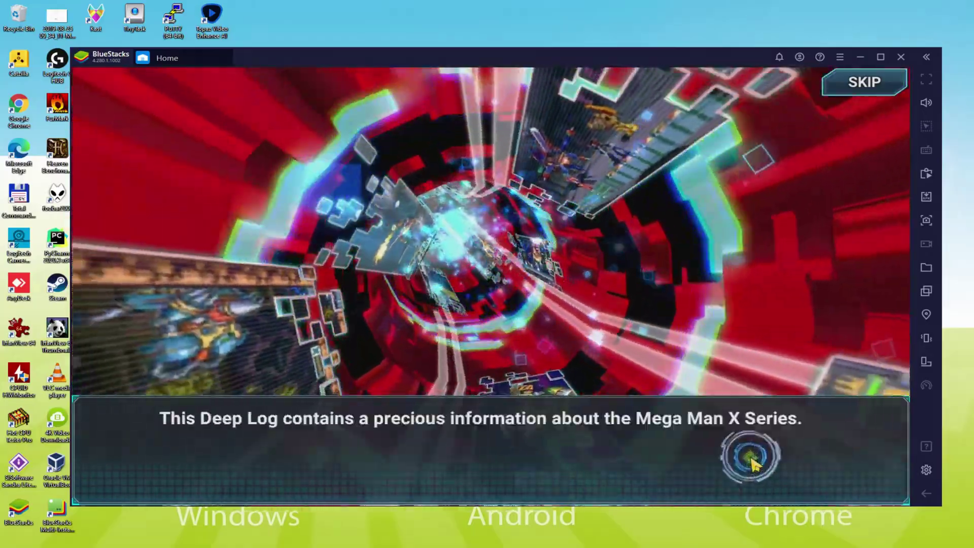
click(753, 462)
click(753, 463)
click(753, 463)
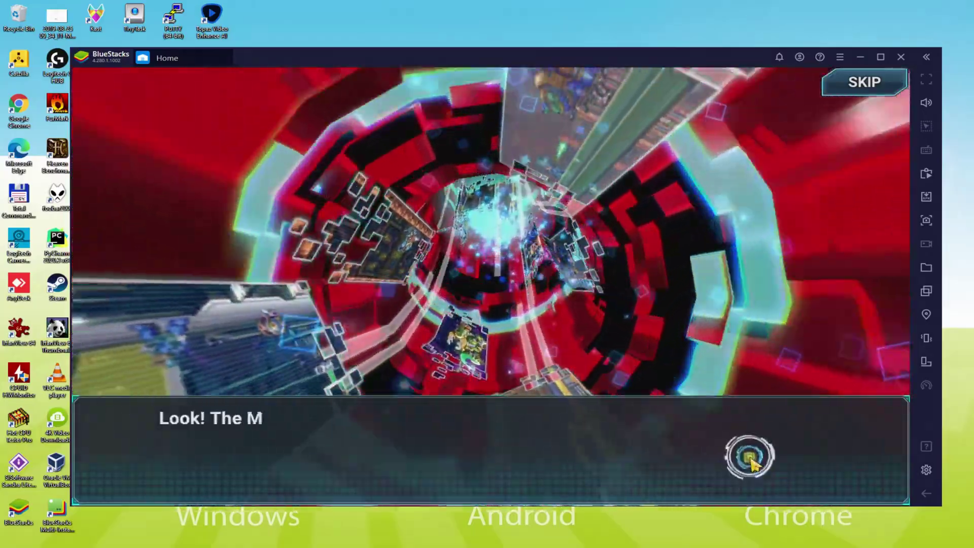
click(752, 462)
click(752, 462)
click(752, 463)
click(754, 464)
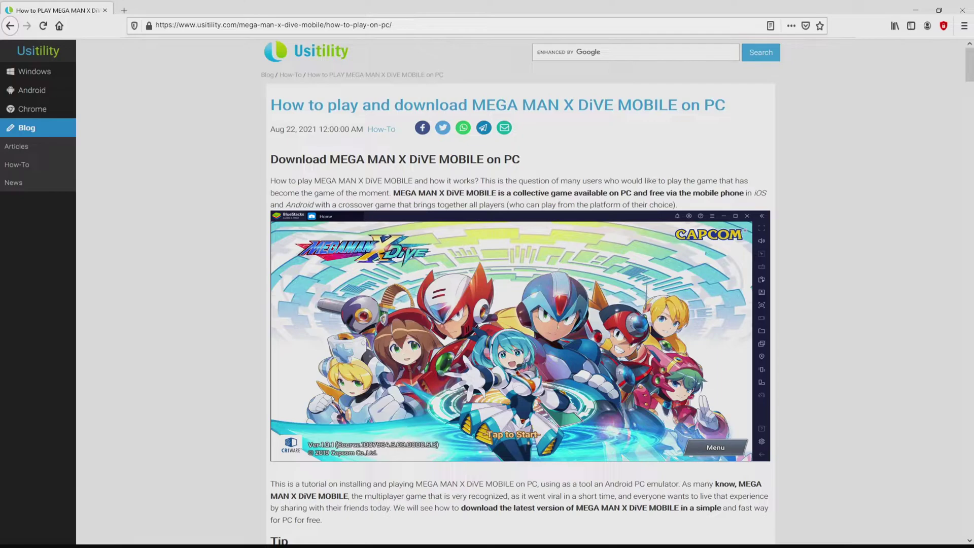
Scroll down through the Usitility guide to playing MEGA MAN X DiVE MOBILE on PC.
scroll(520, 289, down, 4)
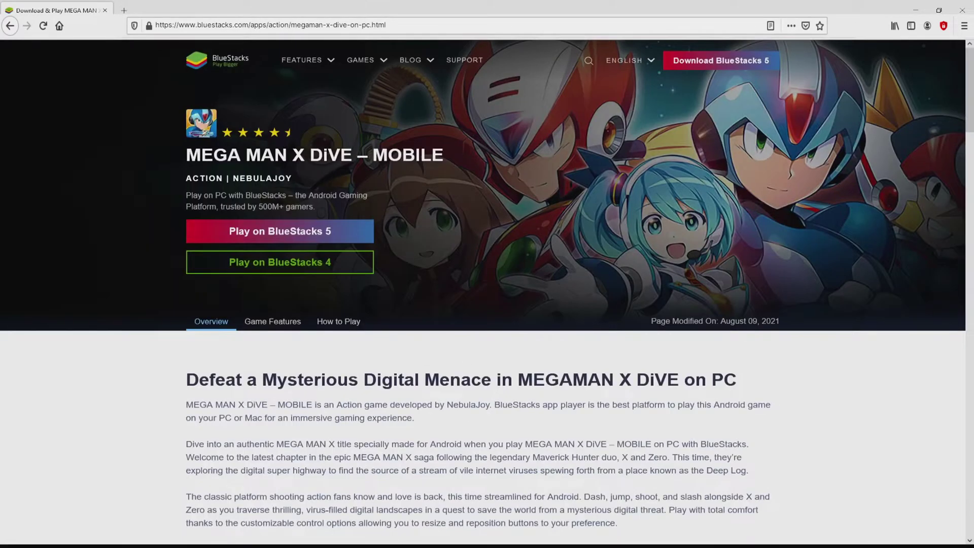
scroll(482, 292, down, 15)
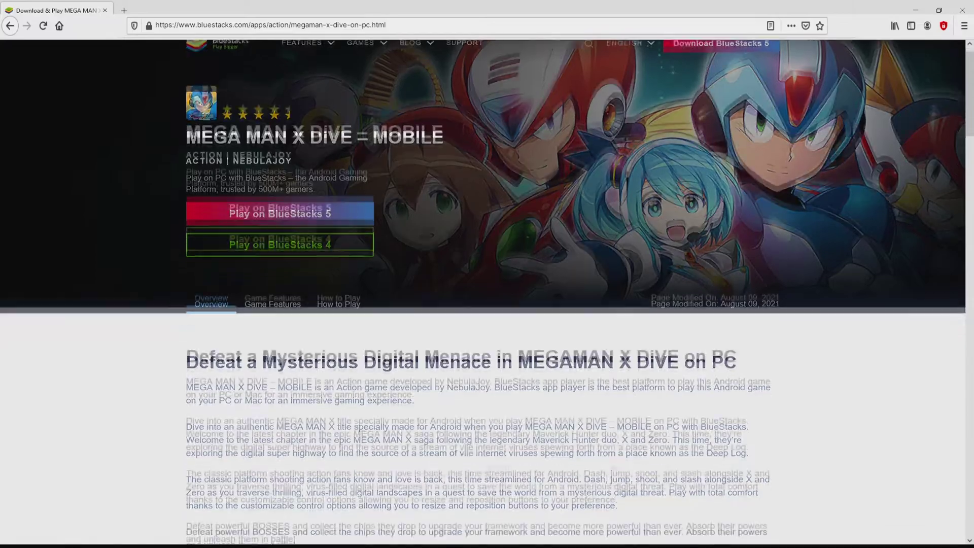
scroll(481, 292, down, 5)
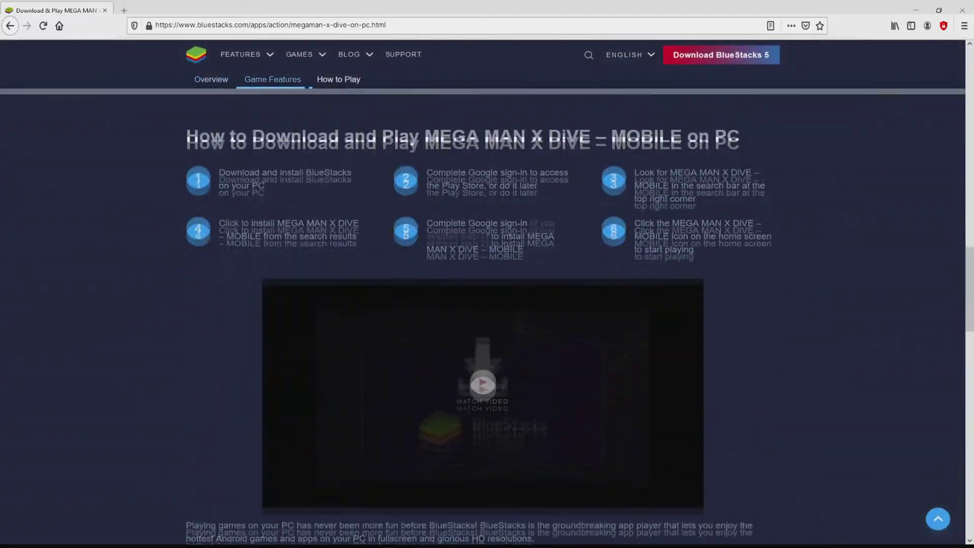
scroll(481, 292, up, 8)
click(292, 232)
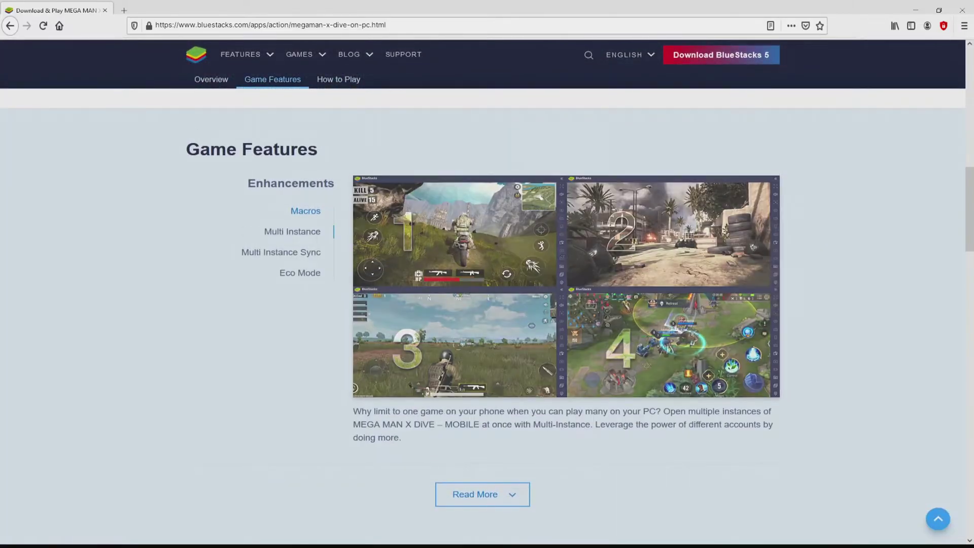
click(281, 252)
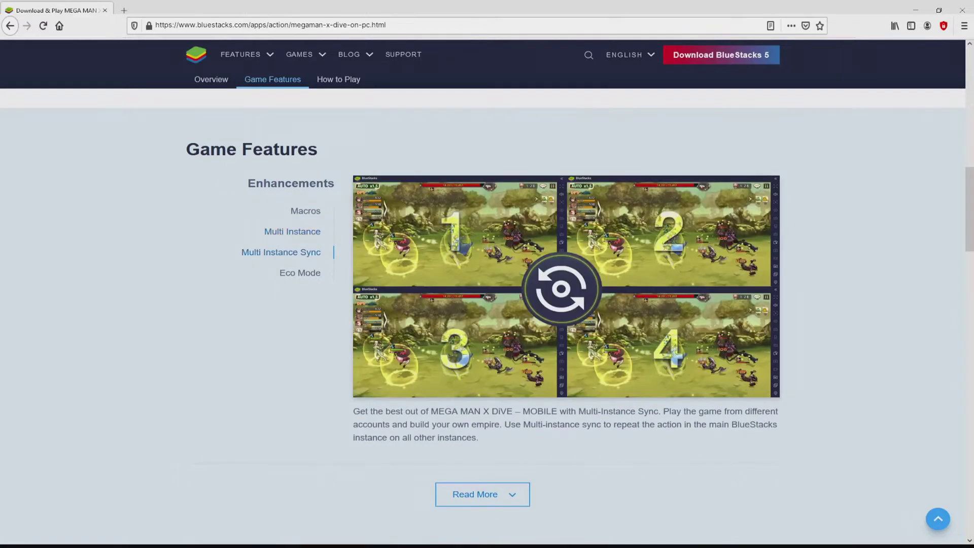
click(300, 272)
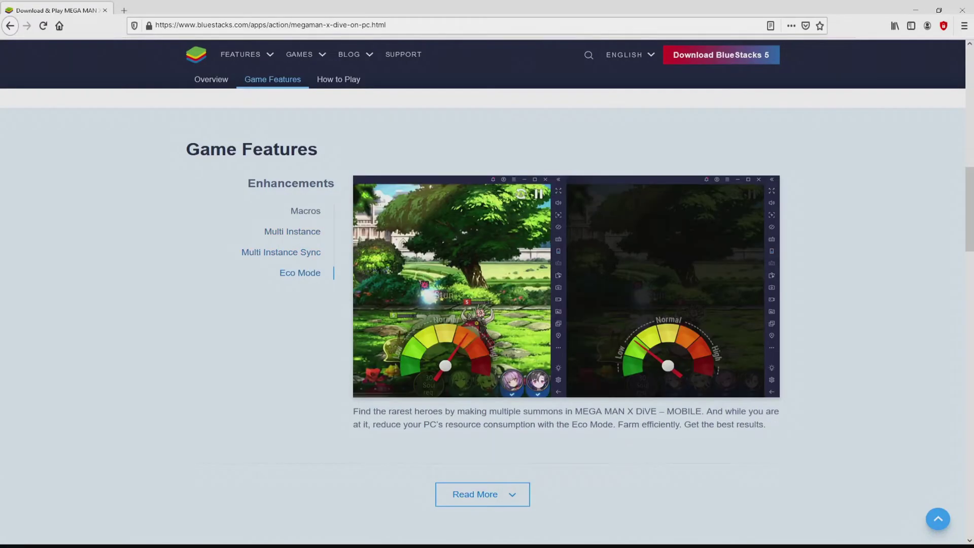
scroll(482, 292, up, 13)
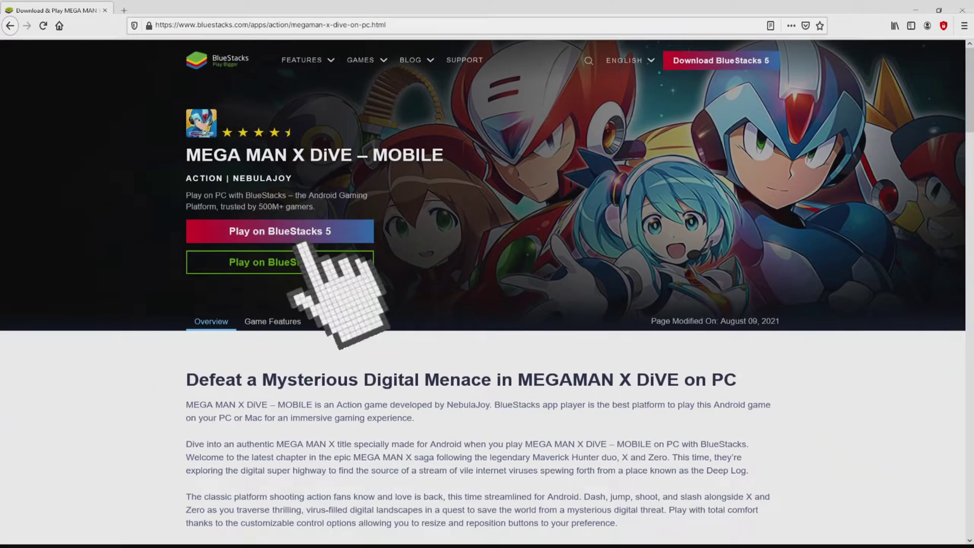
Download the BlueStacks installer for the game and hide the browser to reveal the desktop.
click(302, 240)
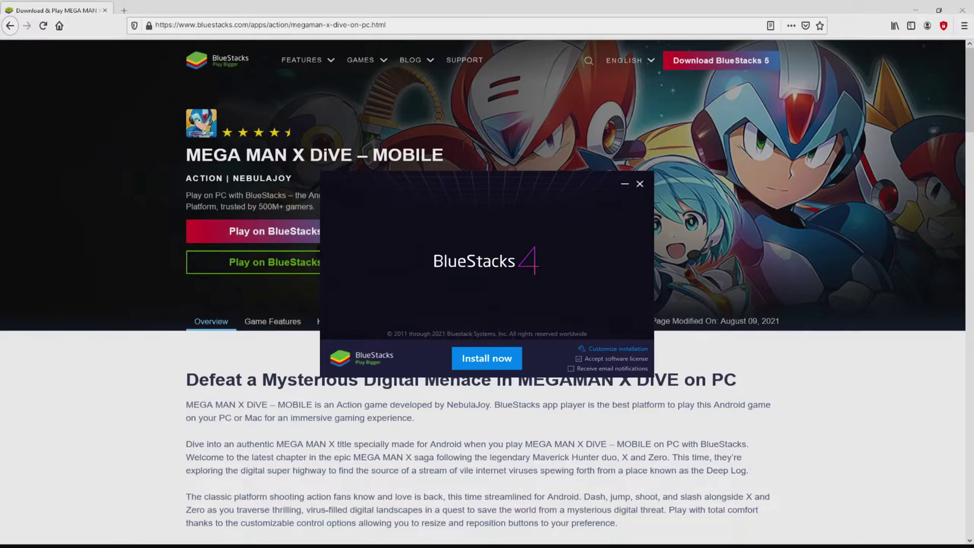
key(super+d)
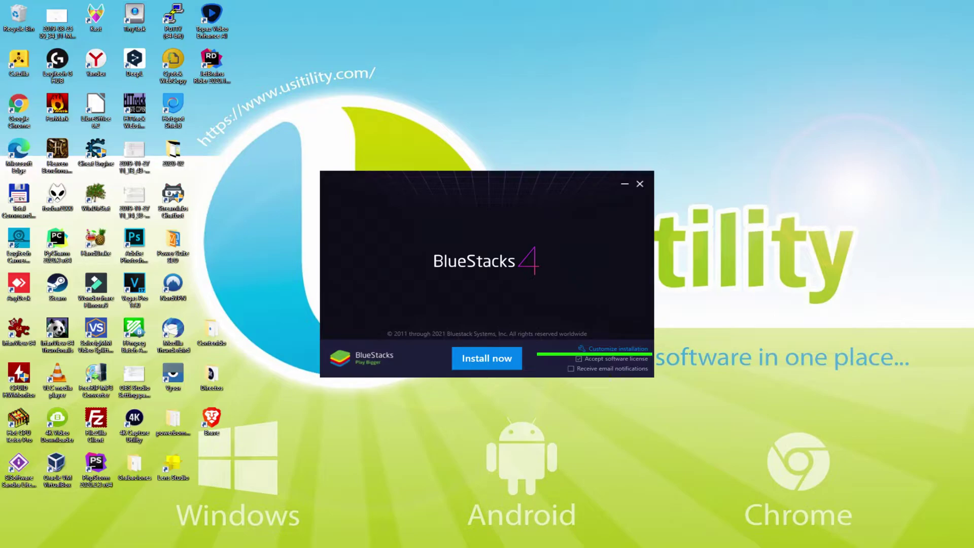
Review the C:\ProgramData\BlueStacks data path and free space, then install BlueStacks.
click(604, 348)
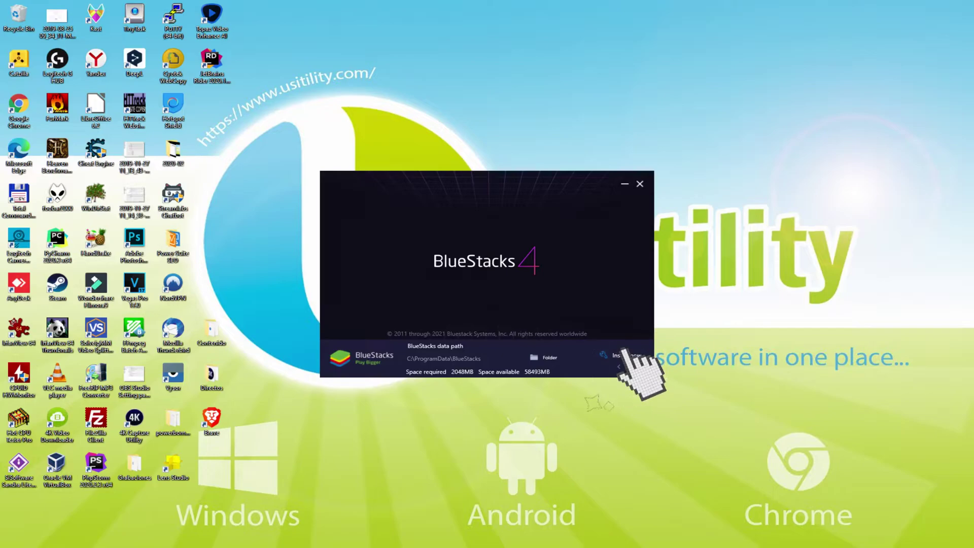
click(626, 355)
click(485, 357)
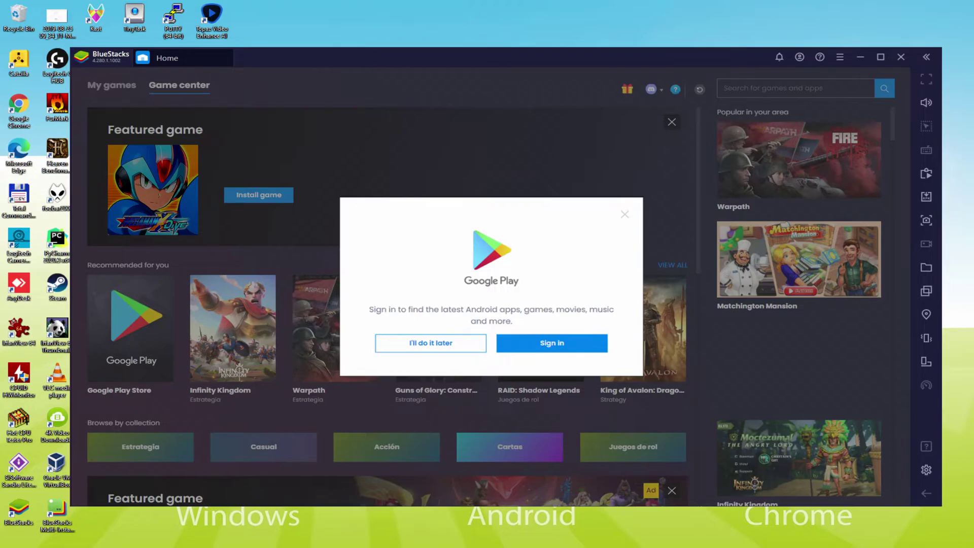
Begin the Google Play sign-in from the BlueStacks prompt.
click(542, 344)
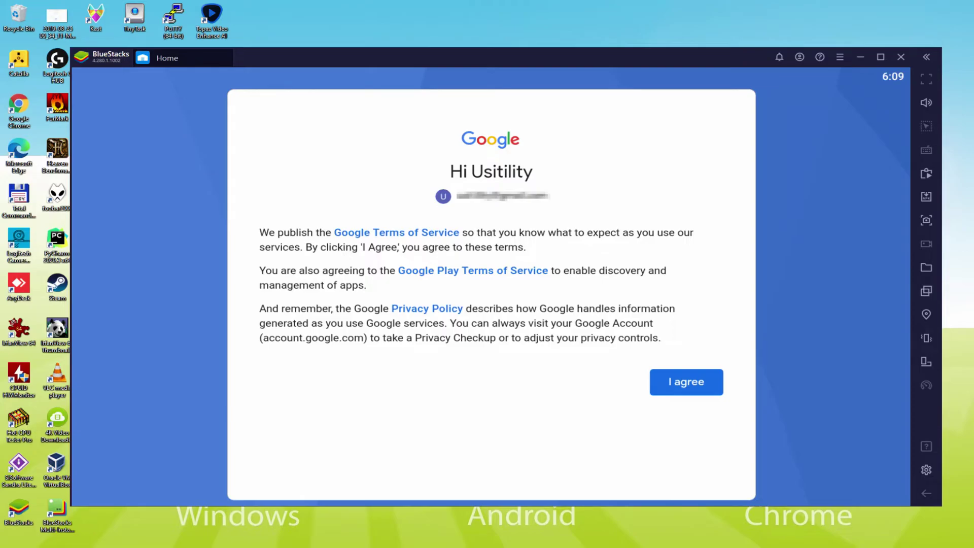
Agree to Google's terms, disable Google Drive backup, accept services, and return to Game center.
click(672, 380)
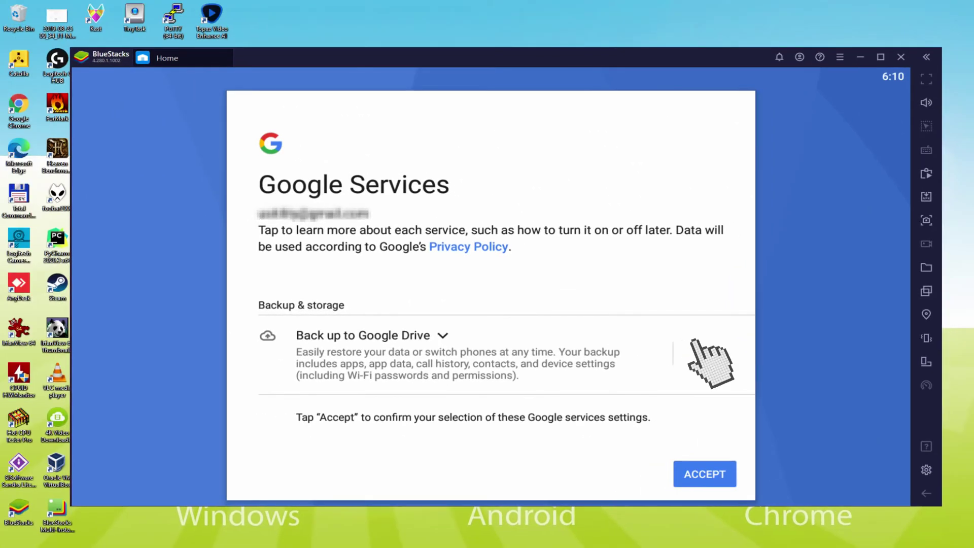
click(702, 354)
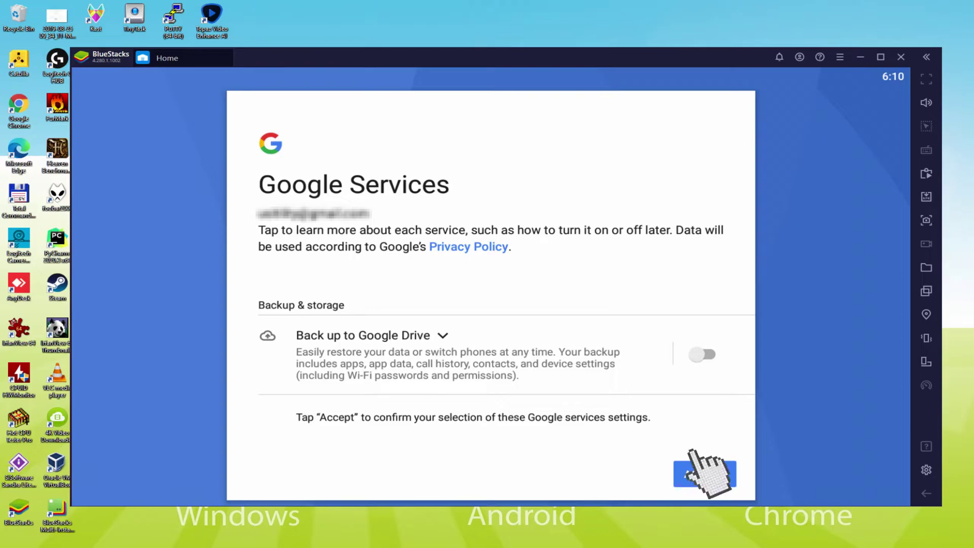
click(702, 473)
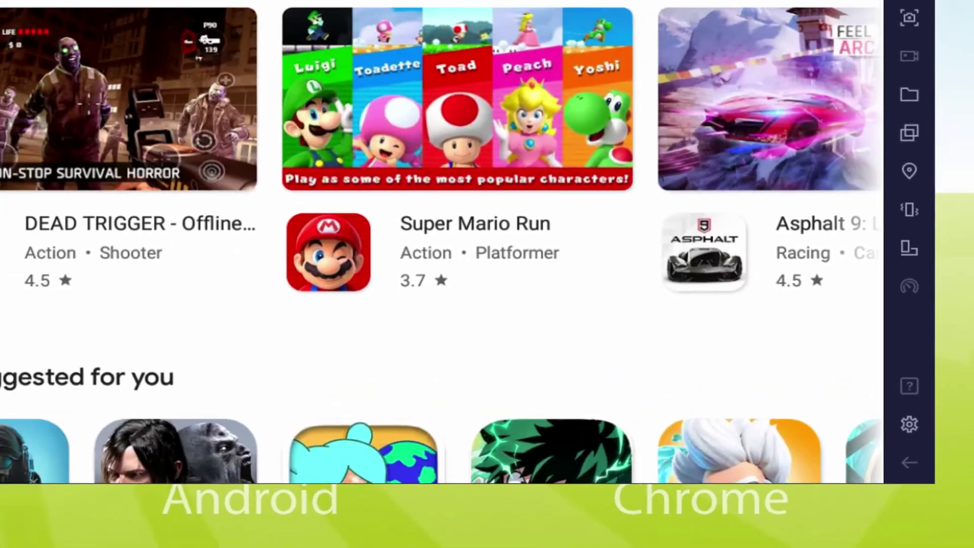
click(926, 493)
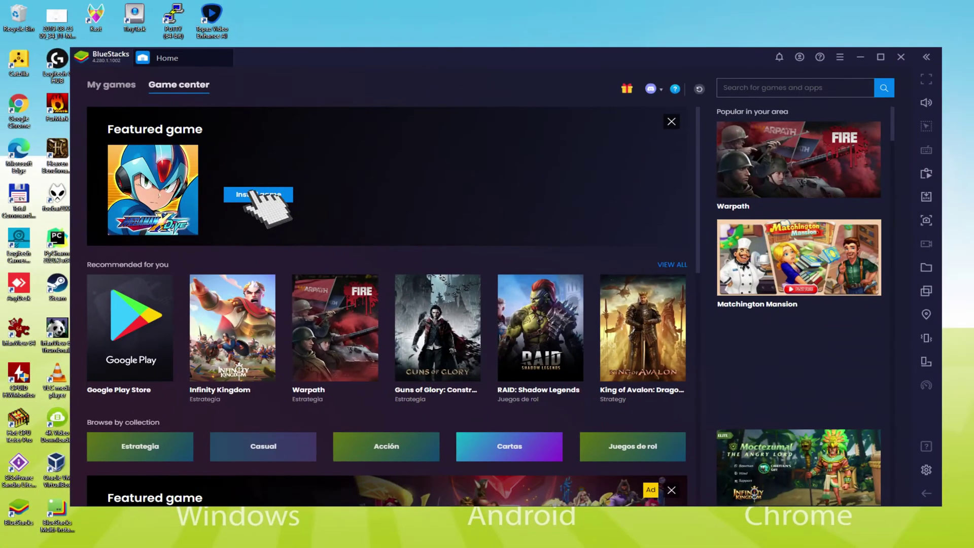
Open the MEGA MAN X DiVE store page and install the game.
click(345, 214)
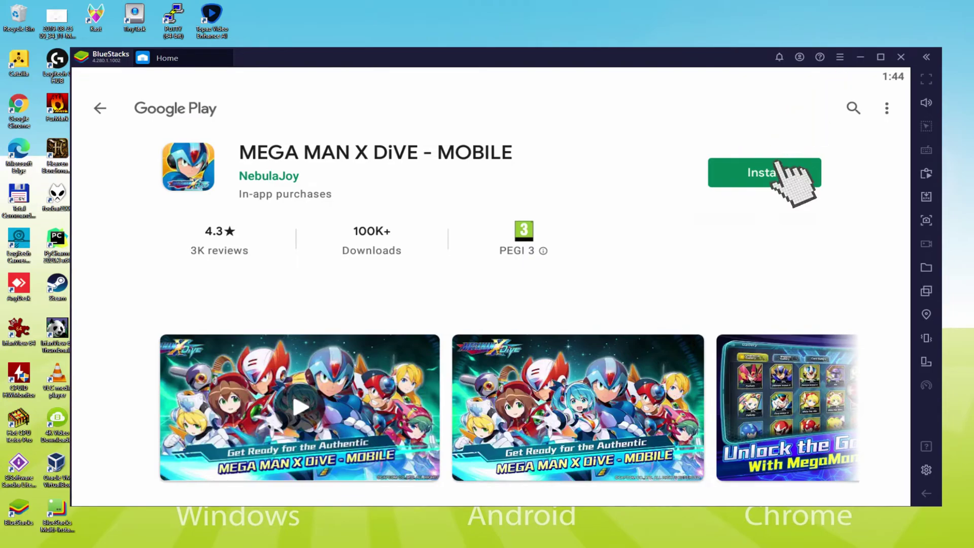
click(777, 165)
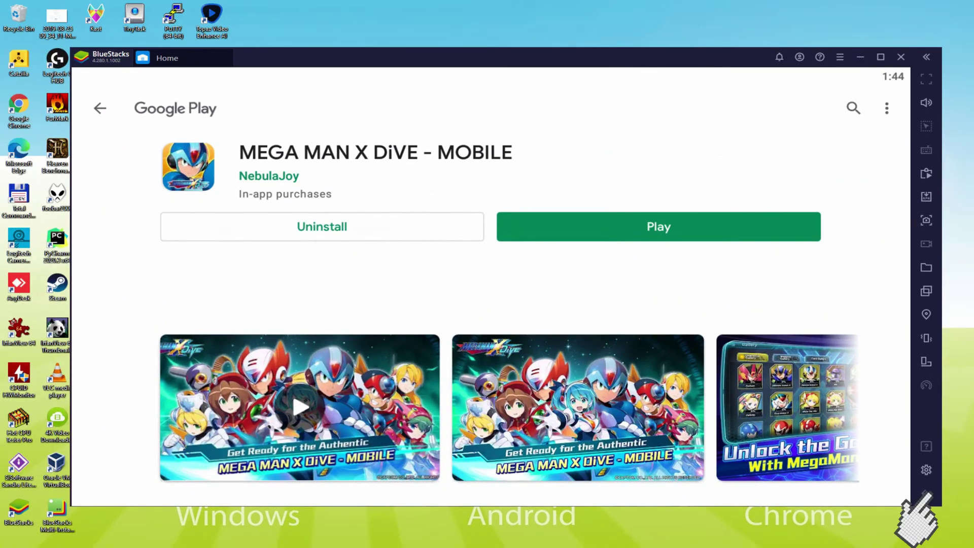
Return home, launch MEGA MAN X DiVE from My games, and dismiss its opening message.
click(927, 493)
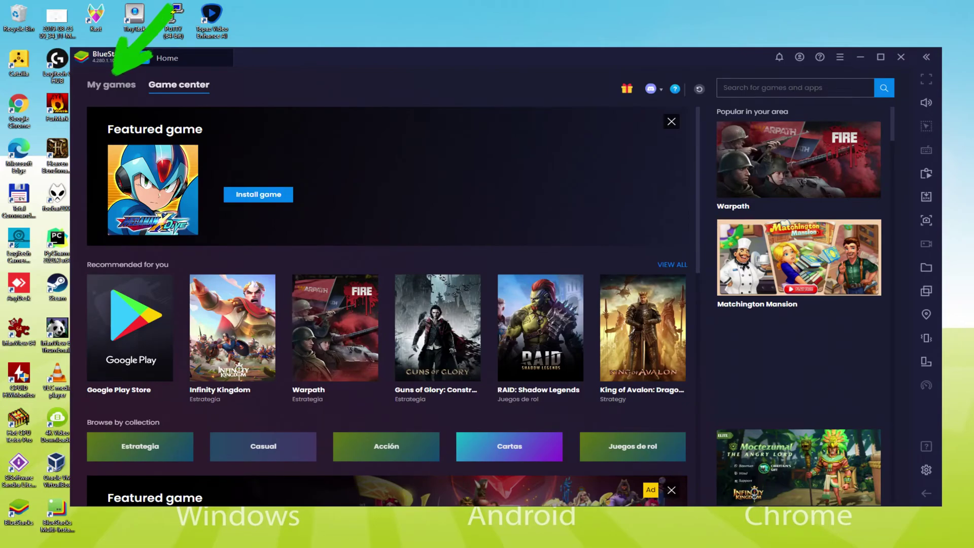
click(111, 85)
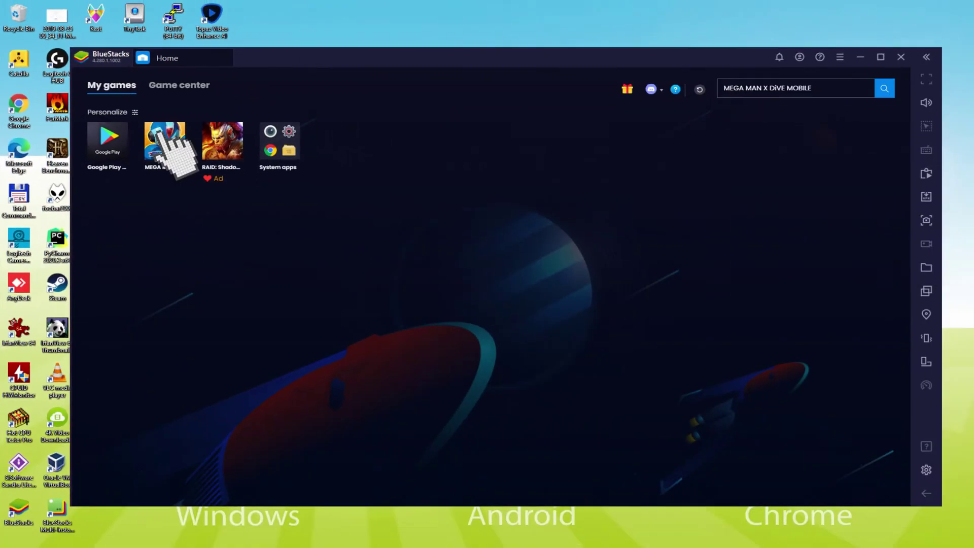
click(428, 263)
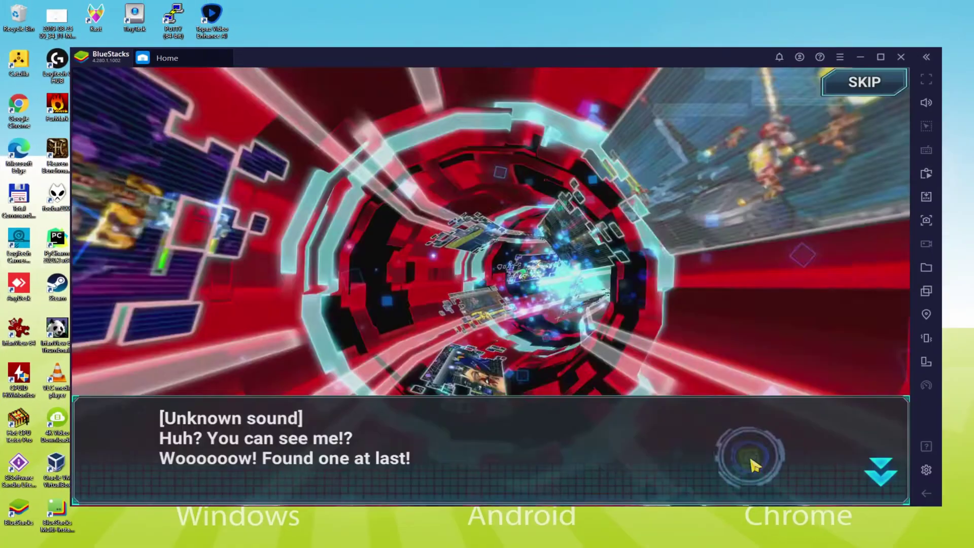
click(750, 459)
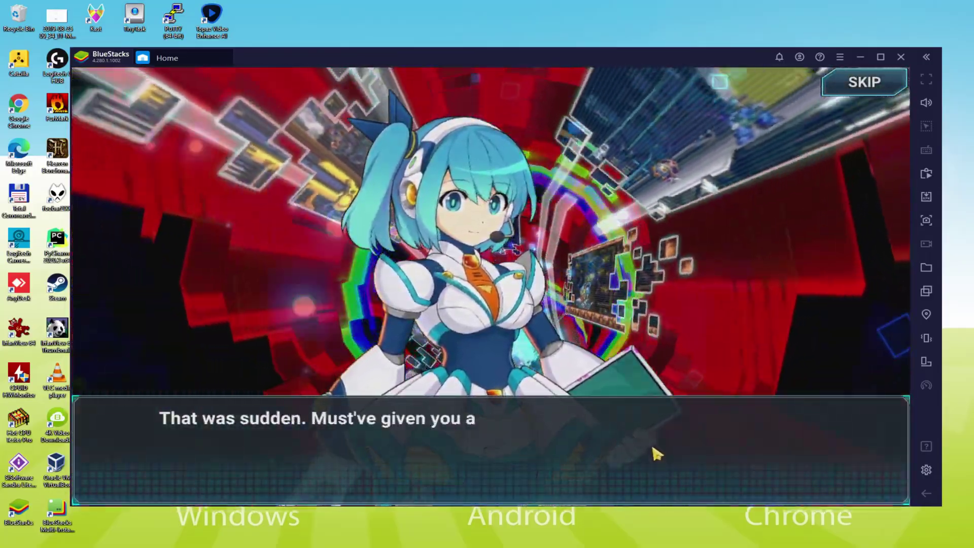
Advance the navigator's intro dialogue until the night city stage shows GO.
click(655, 452)
click(655, 453)
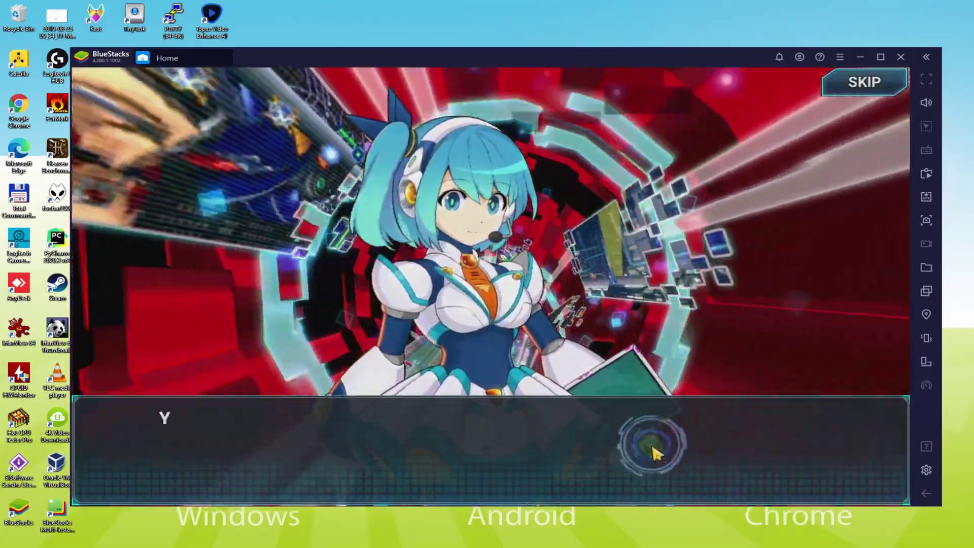
click(655, 453)
click(655, 453)
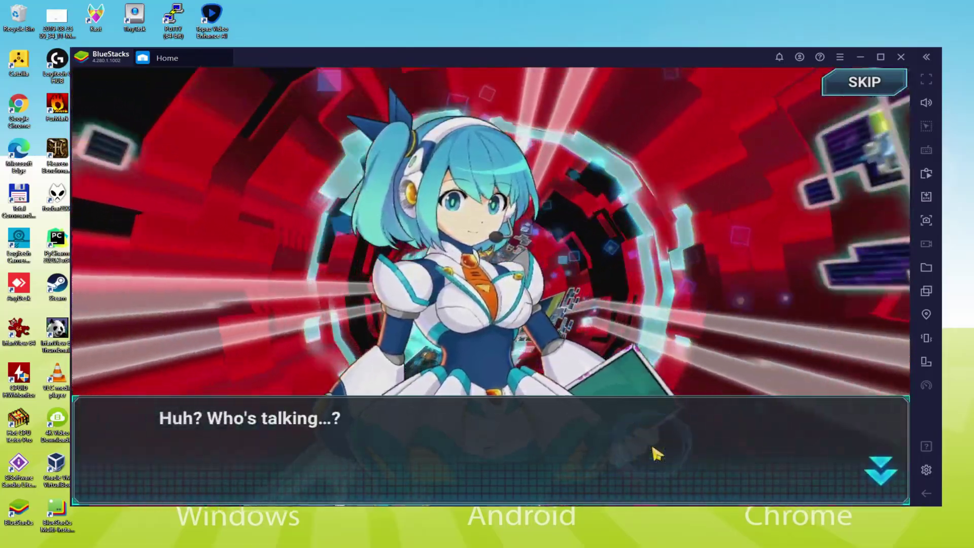
click(656, 453)
click(654, 453)
click(655, 453)
click(655, 452)
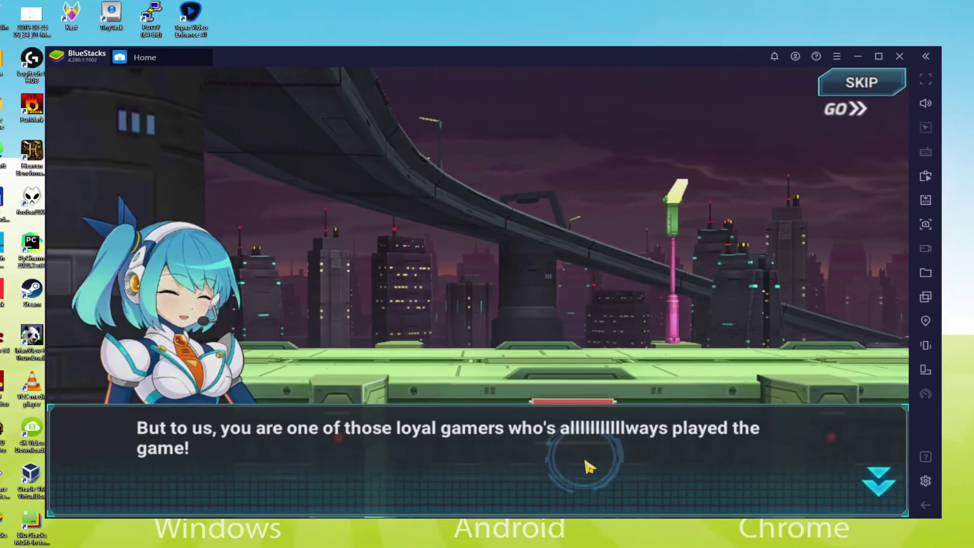
Advance the tutorial lines until X stands on the highway stage with the Maverick Data instruction.
click(594, 449)
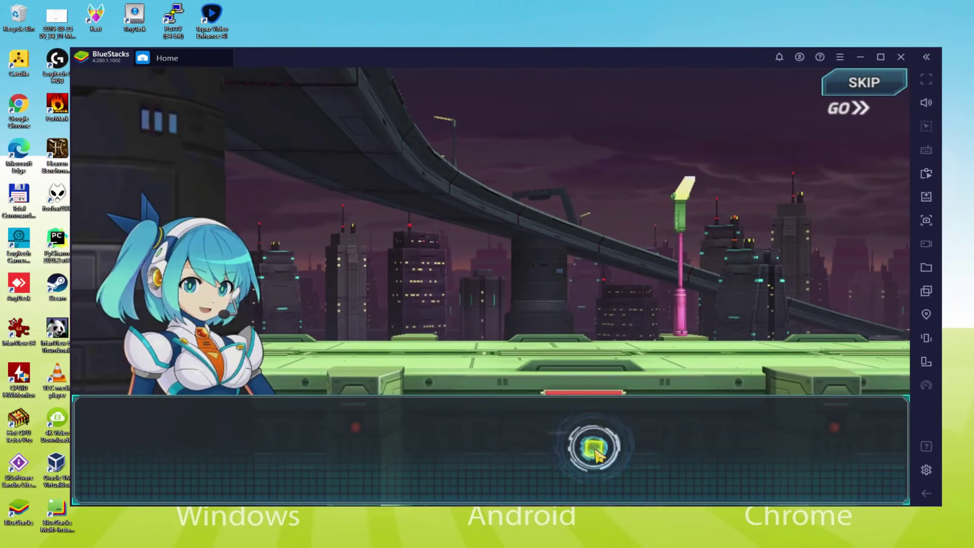
click(594, 451)
click(594, 450)
click(594, 450)
click(594, 451)
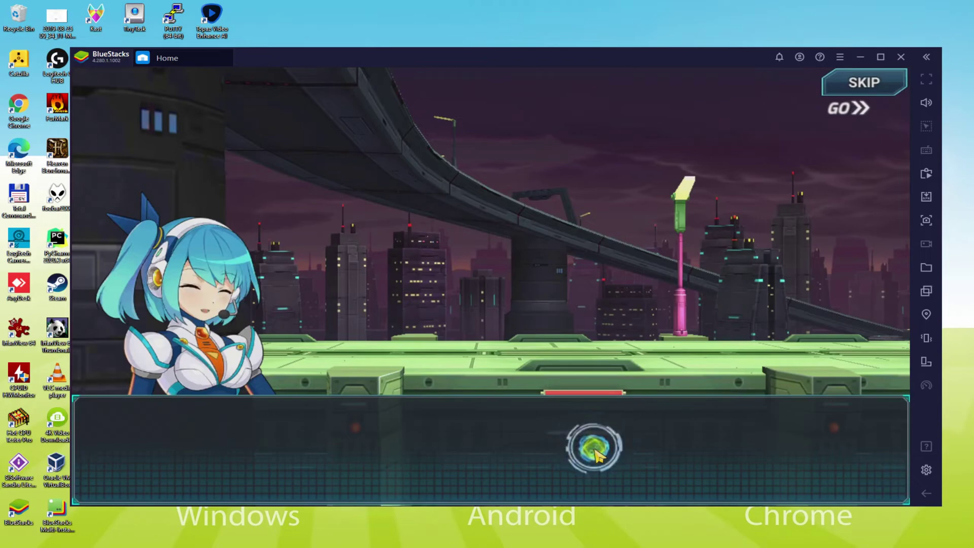
click(594, 450)
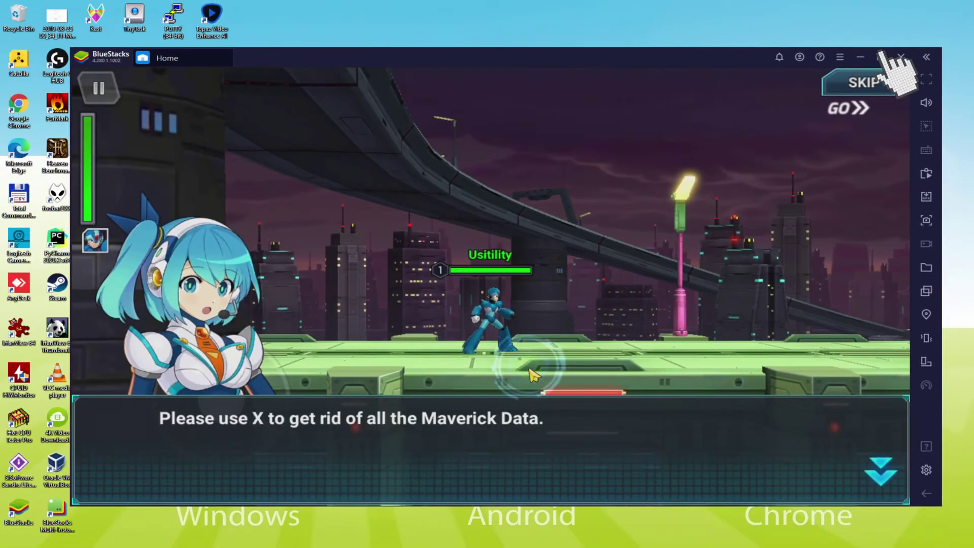
Make the emulator full screen and click through the navigator's tutorial dialogue.
click(882, 56)
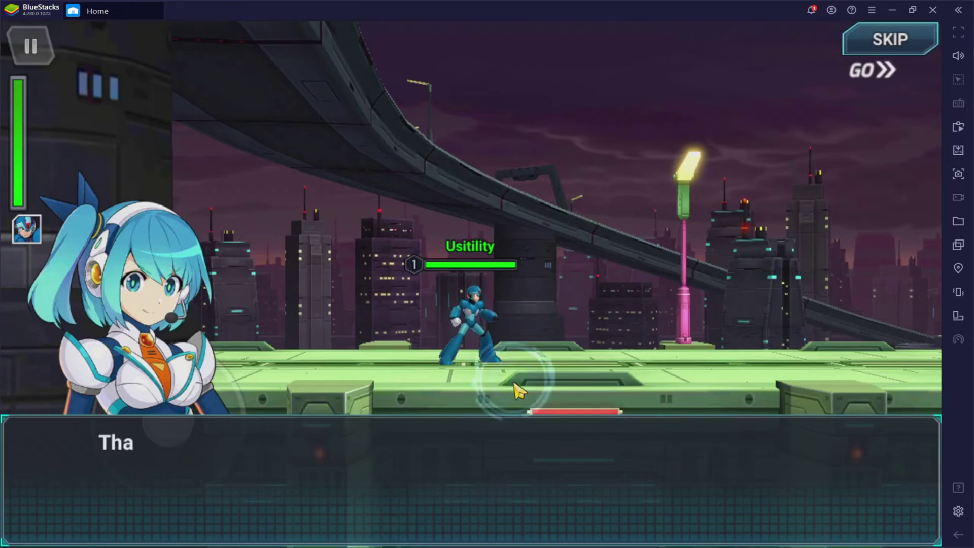
click(514, 383)
click(514, 382)
click(514, 383)
click(514, 382)
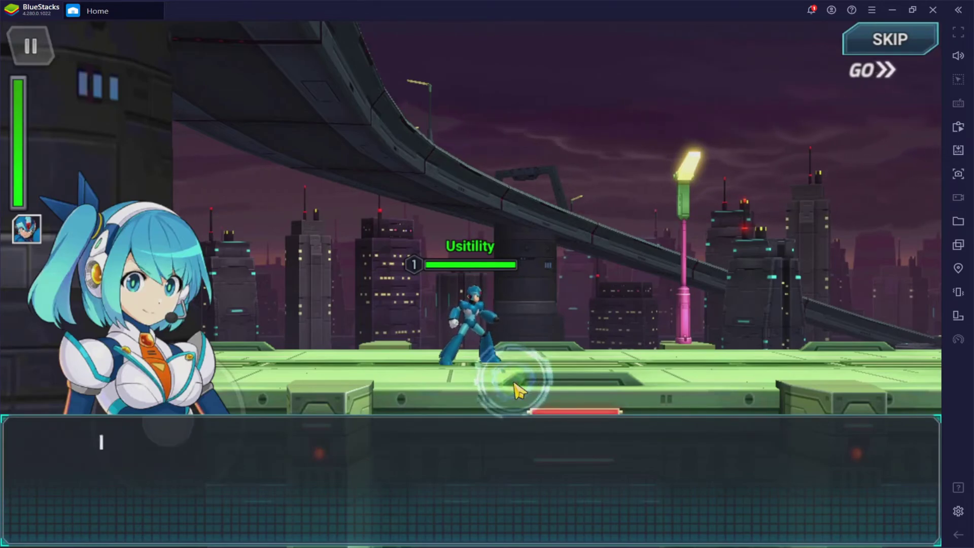
click(514, 383)
click(514, 383)
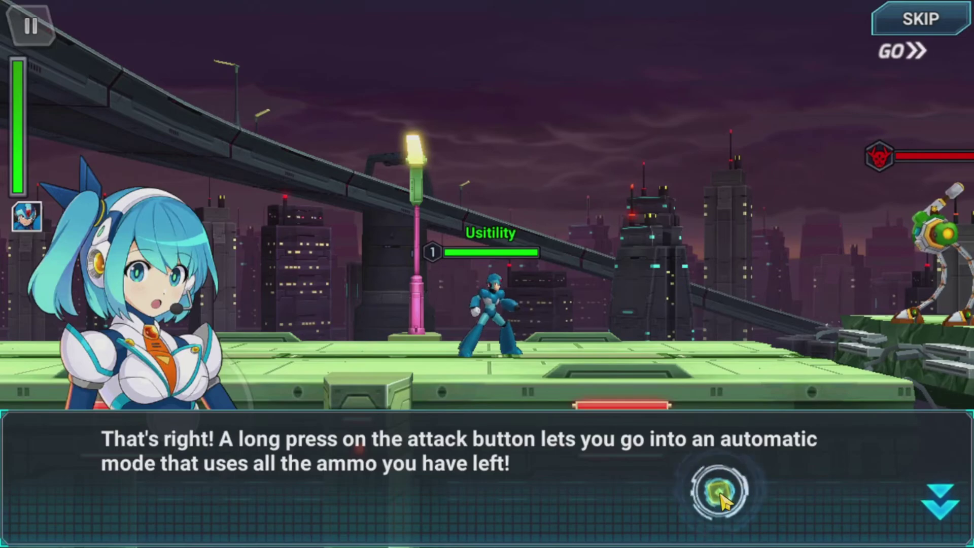
click(723, 499)
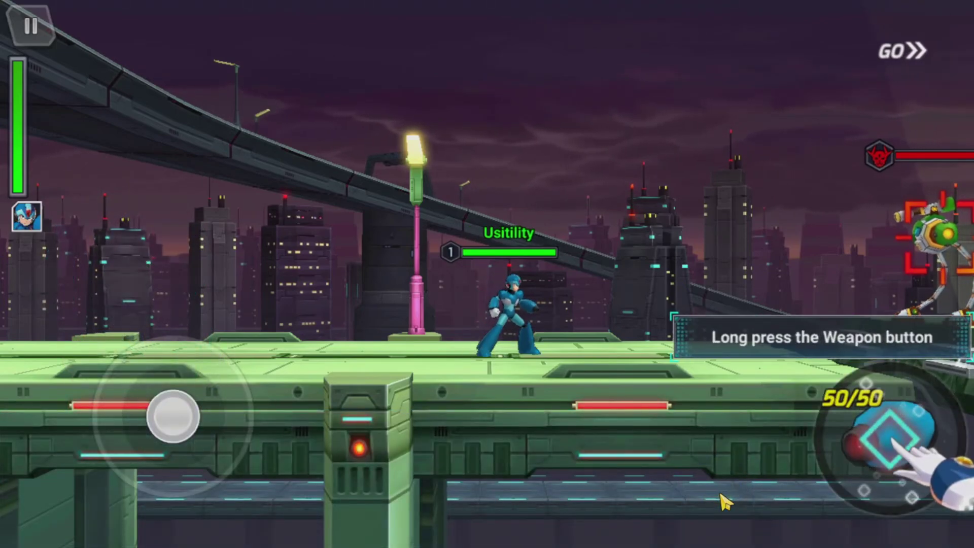
Run left and right with A/D, exit full screen with F11, and shoot the Maverick with J.
key(a)
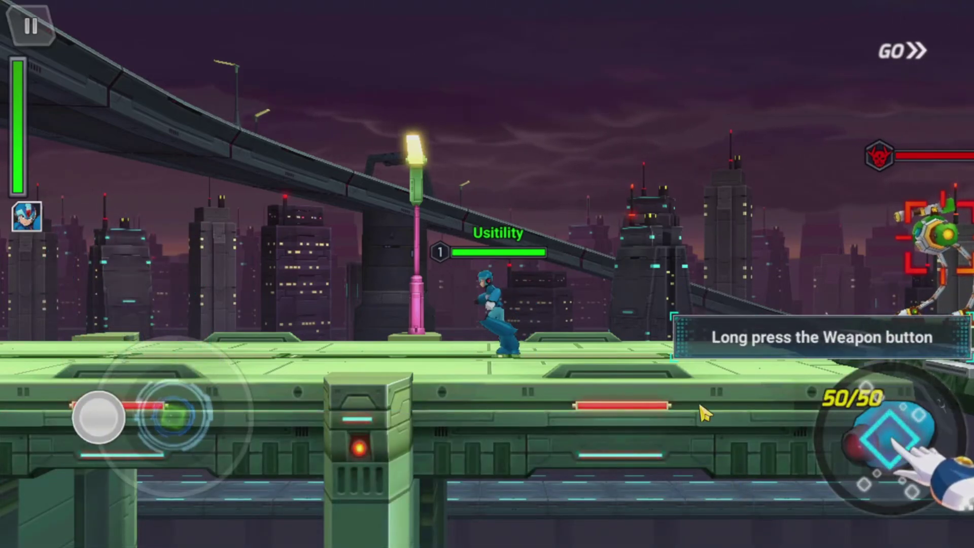
key(d)
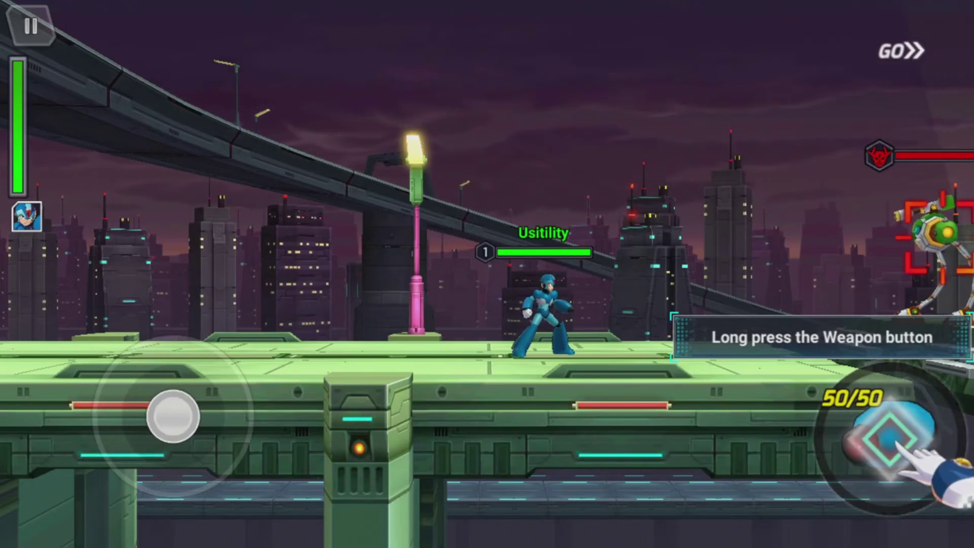
key(F11)
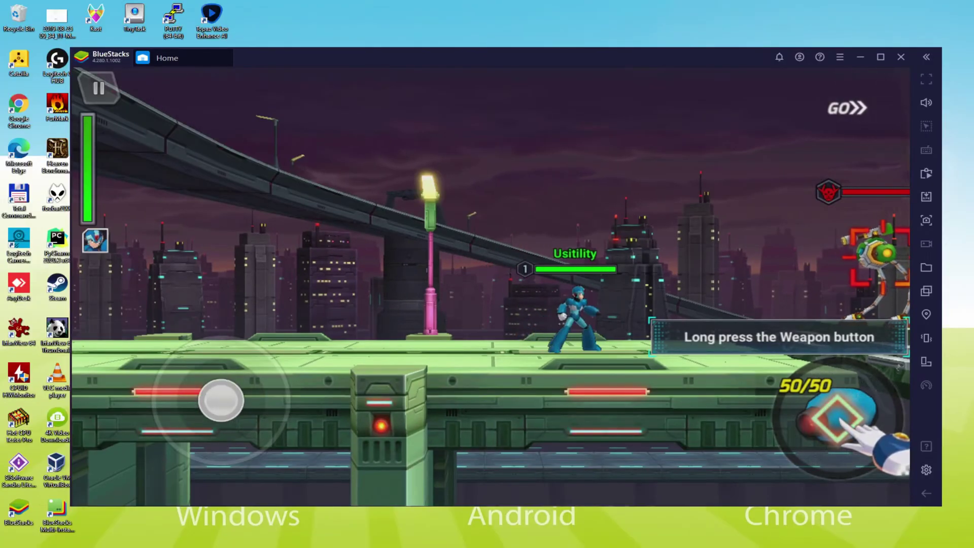
key(a)
key(d)
key(j)
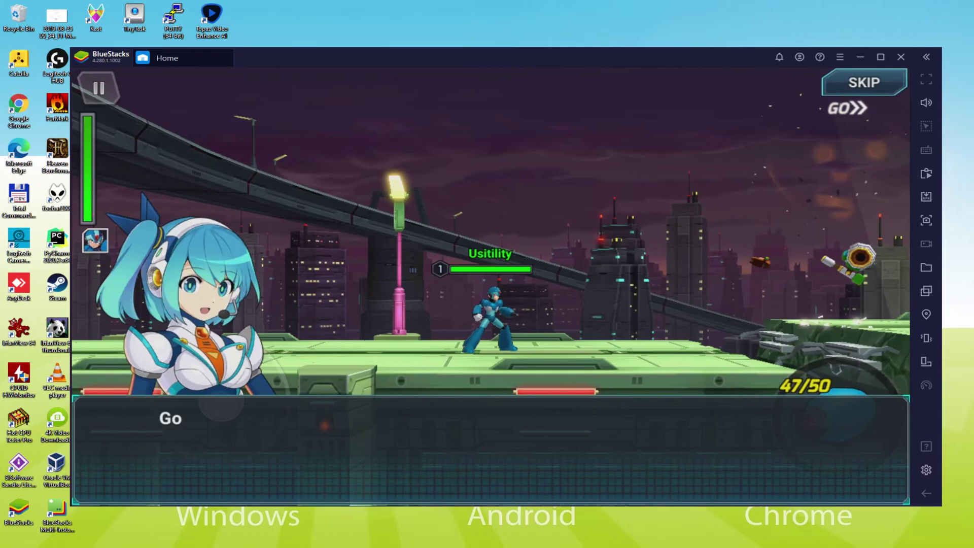
Advance the dialogue, then view the key-mapping Controls editor and close it.
key(j)
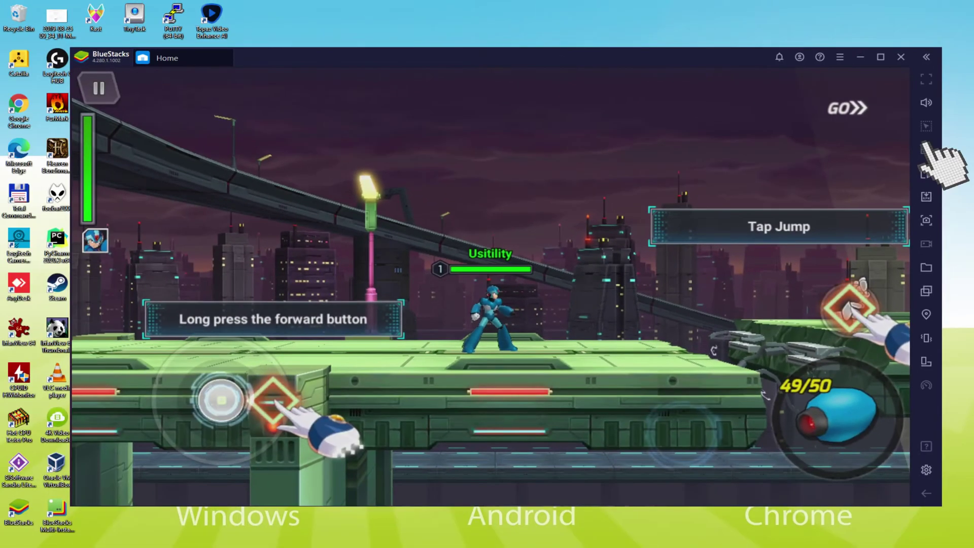
click(926, 150)
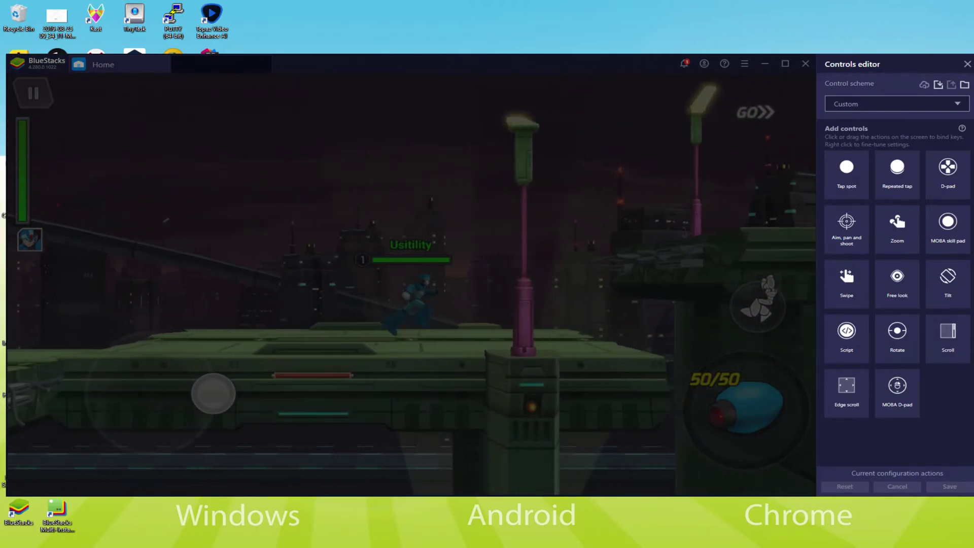
click(963, 62)
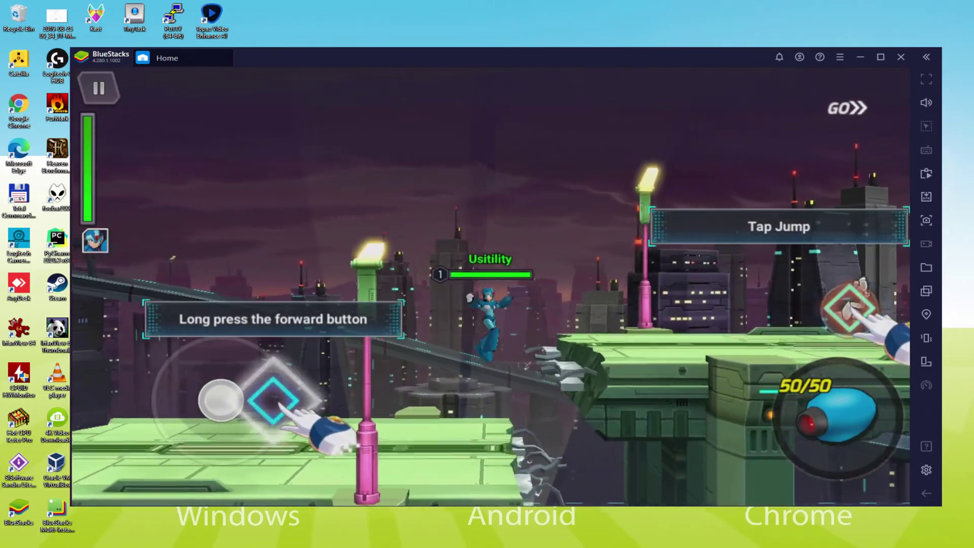
Run with A/D and jump across the platforms with Space.
key(a)
key(d)
key(space)
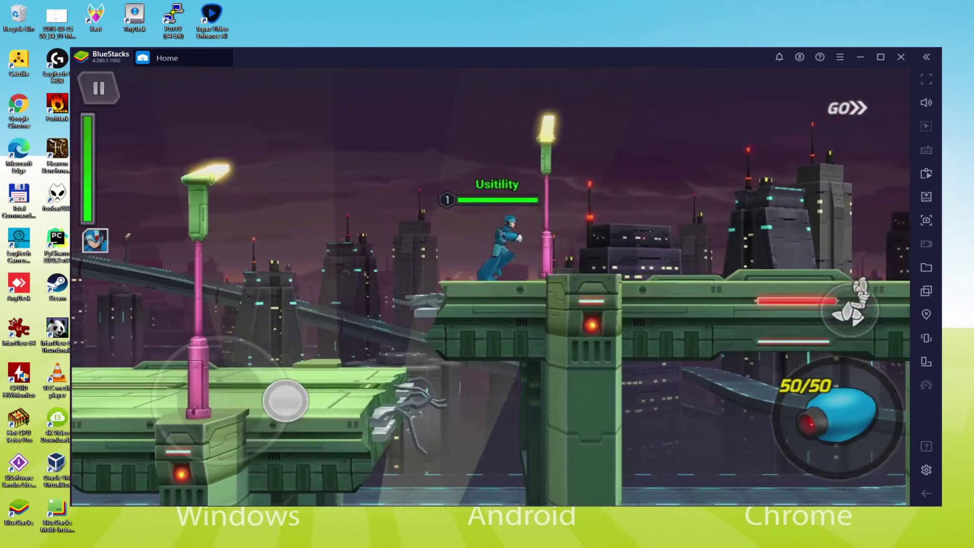
key(space)
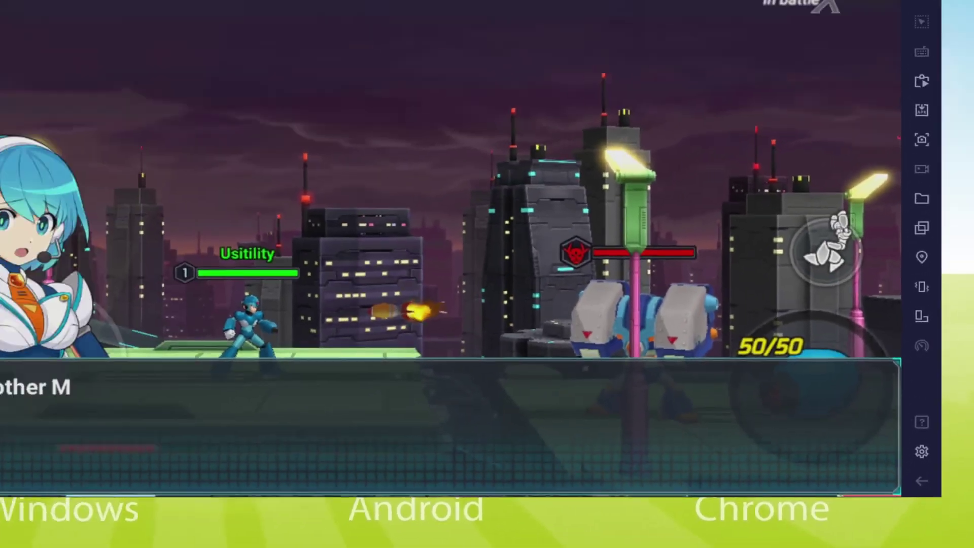
View the BlueStacks Settings Preferences page from the sidebar gear, then close it.
click(892, 329)
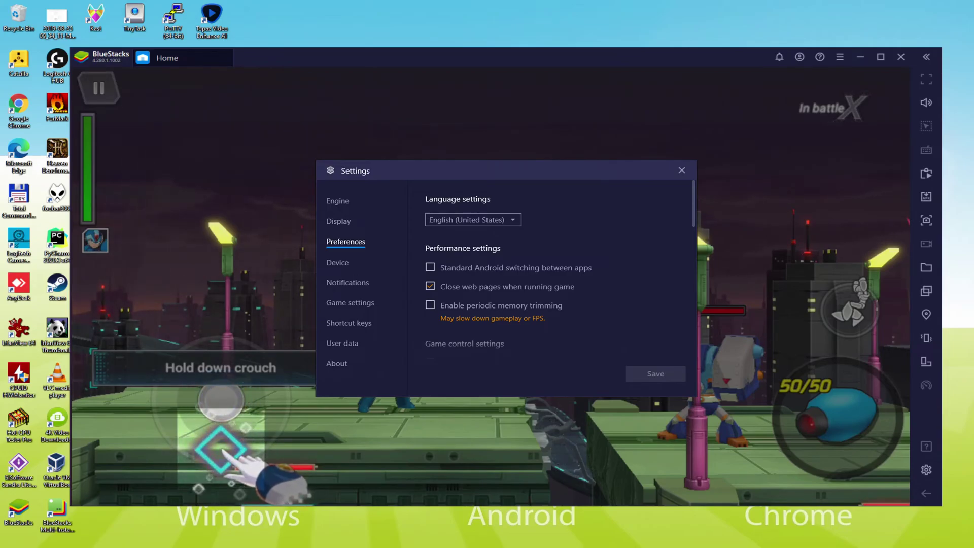
click(225, 457)
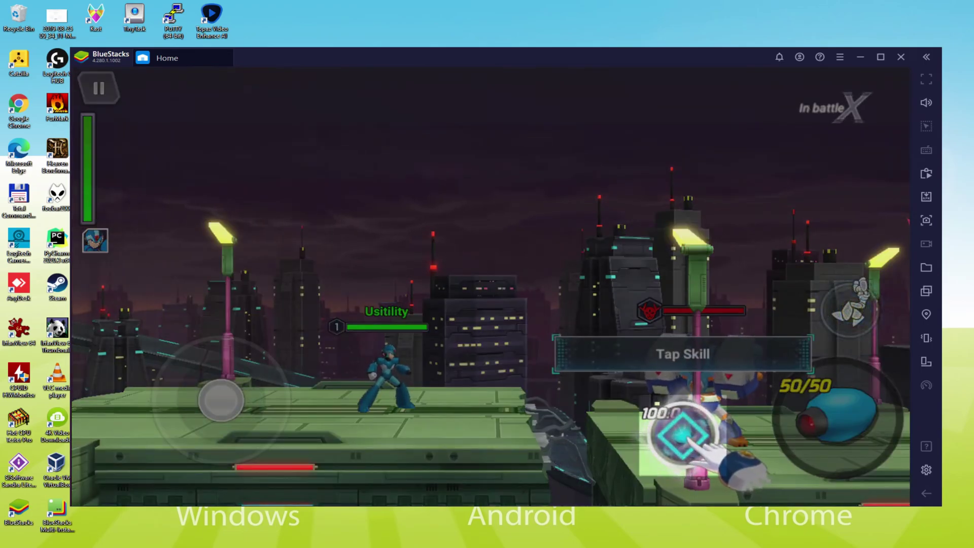
Charge and release a K skill shot at the enemy, clear the dialogue, then crouch and dash-jump the gap.
key(k)
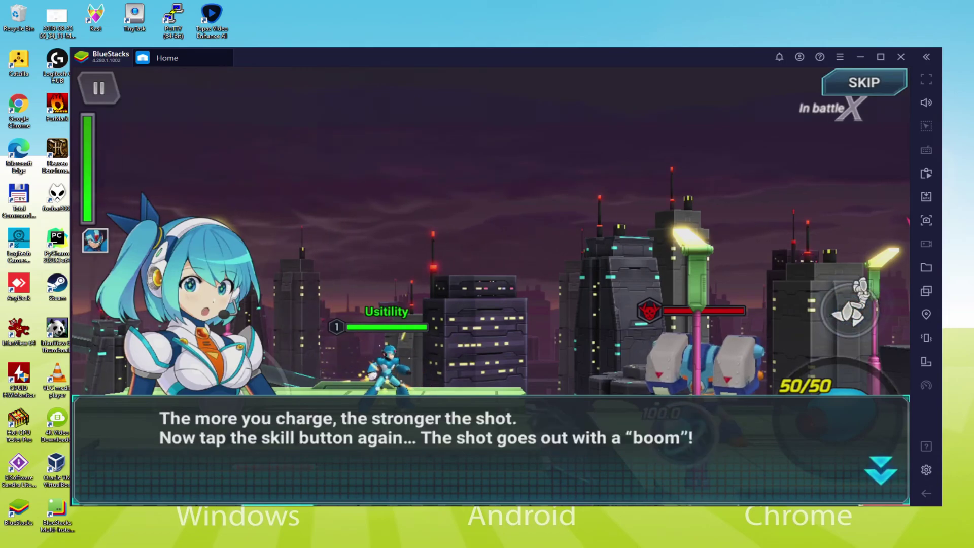
key(k)
key(k)
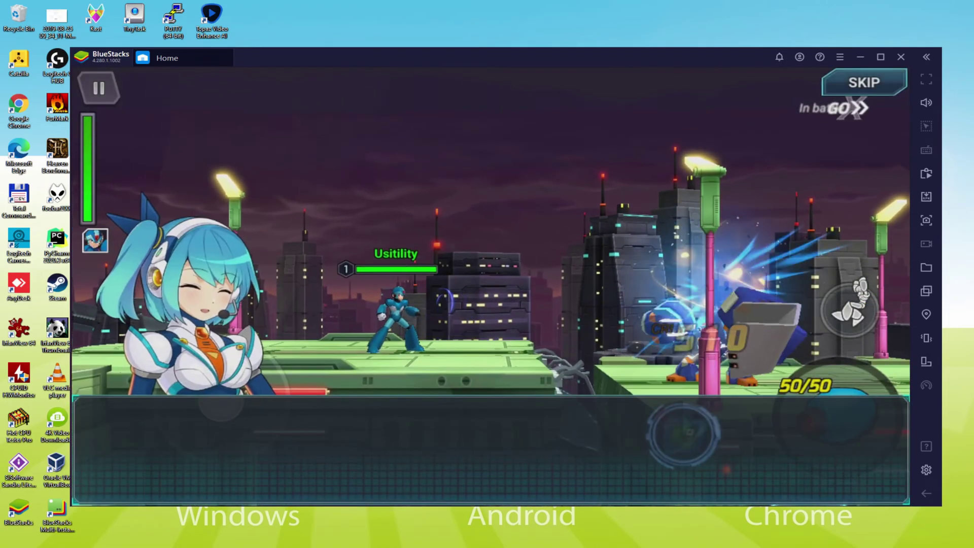
key(space)
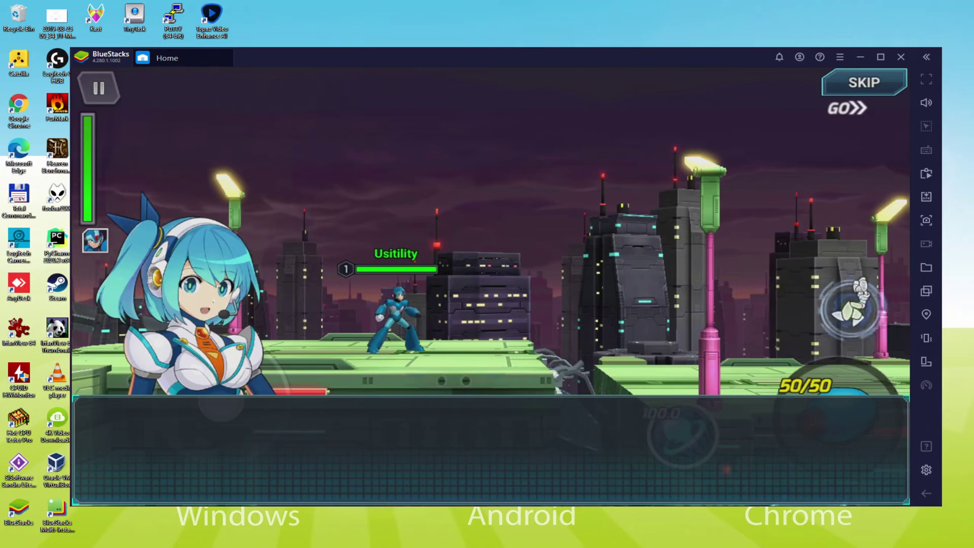
key(space)
key(space)
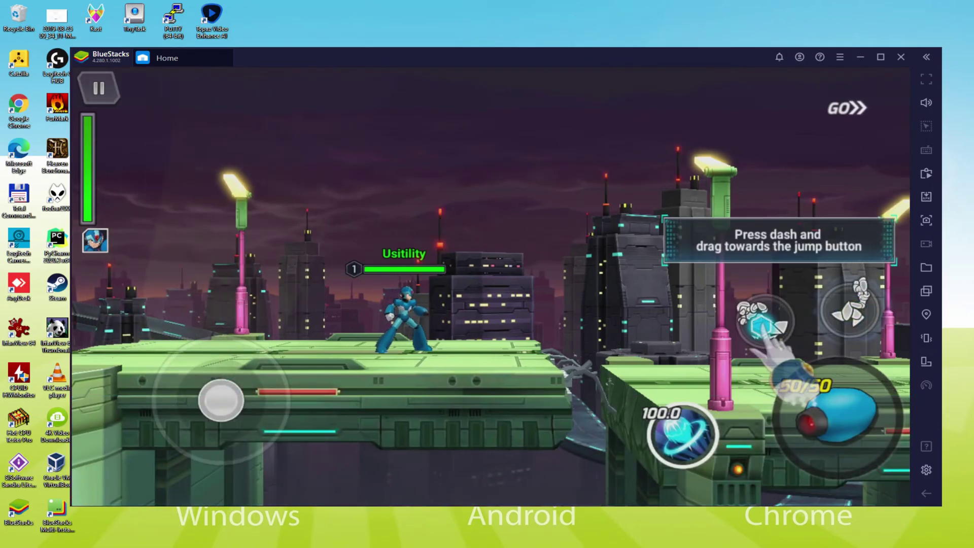
key(s)
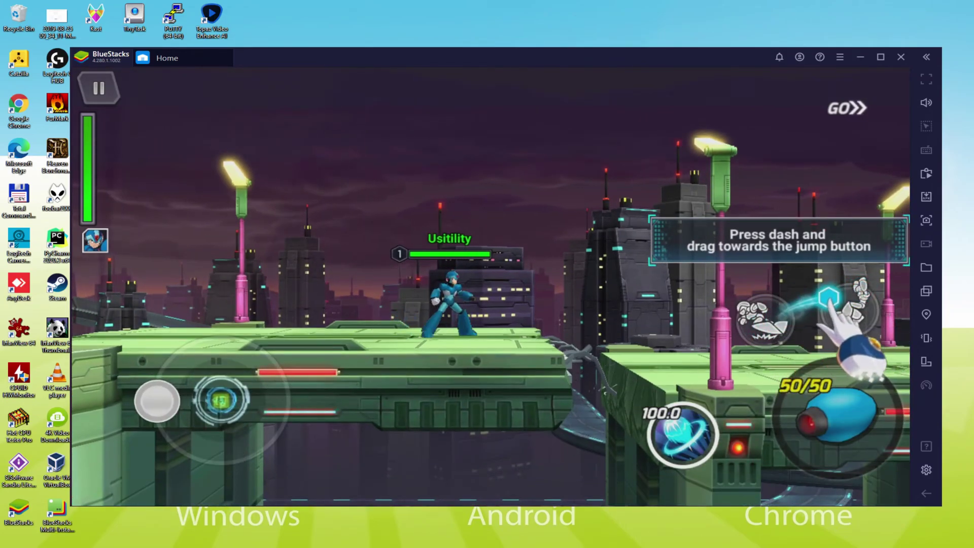
key(space)
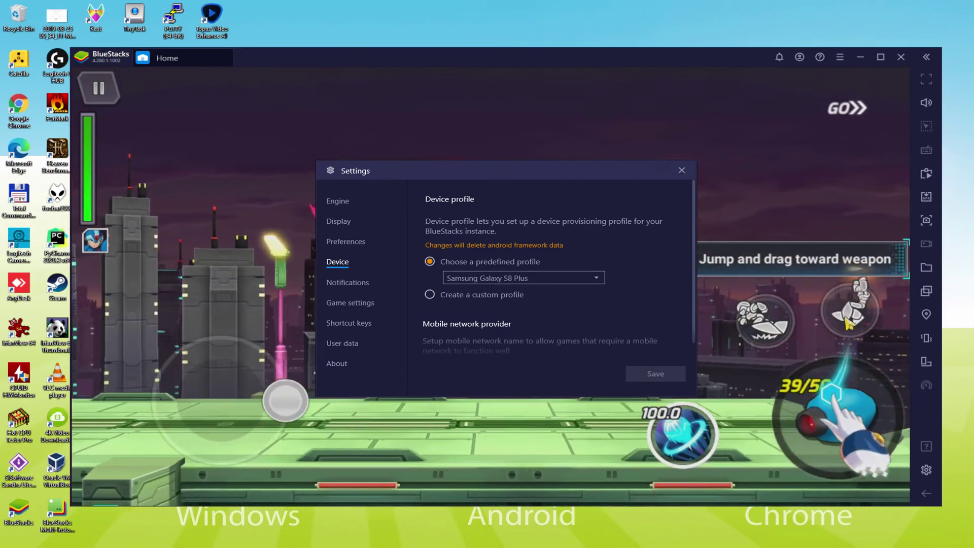
Close the Device settings showing the Samsung Galaxy S8 Plus profile and fire the buster twice.
click(826, 393)
click(825, 406)
click(827, 405)
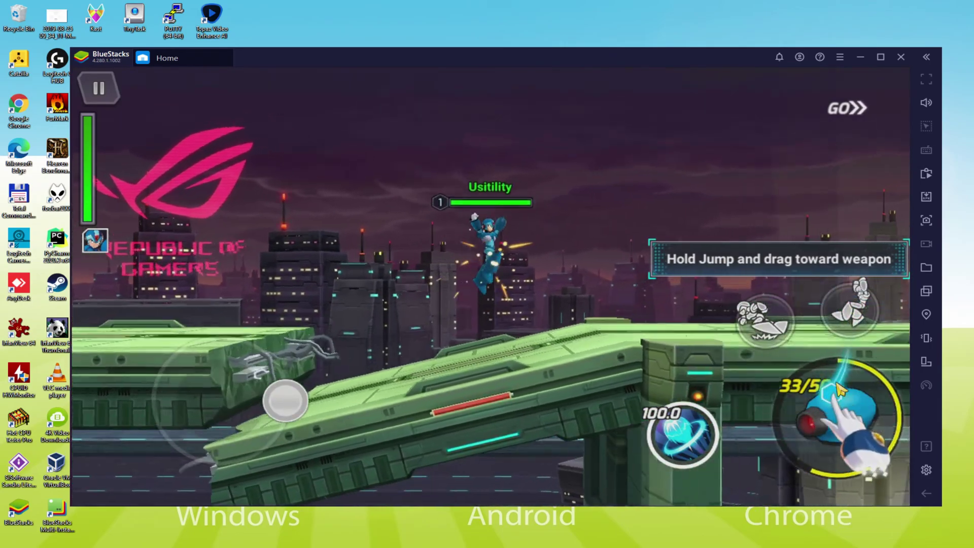
Run and jump right toward the boss, clearing the navigator's dialogue on the way.
key(d)
key(space)
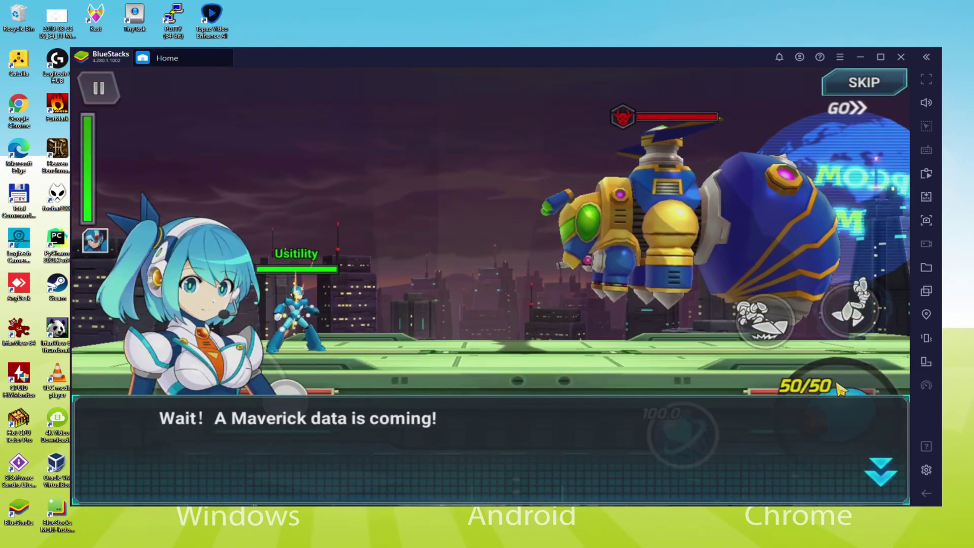
key(space)
key(space)
key(space)
key(space)
key(space)
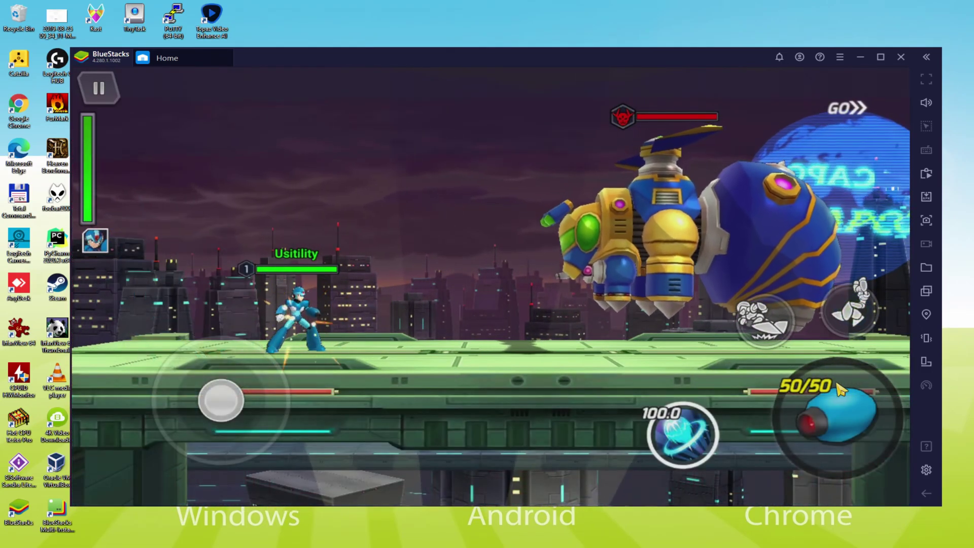
key(space)
key(d)
key(e)
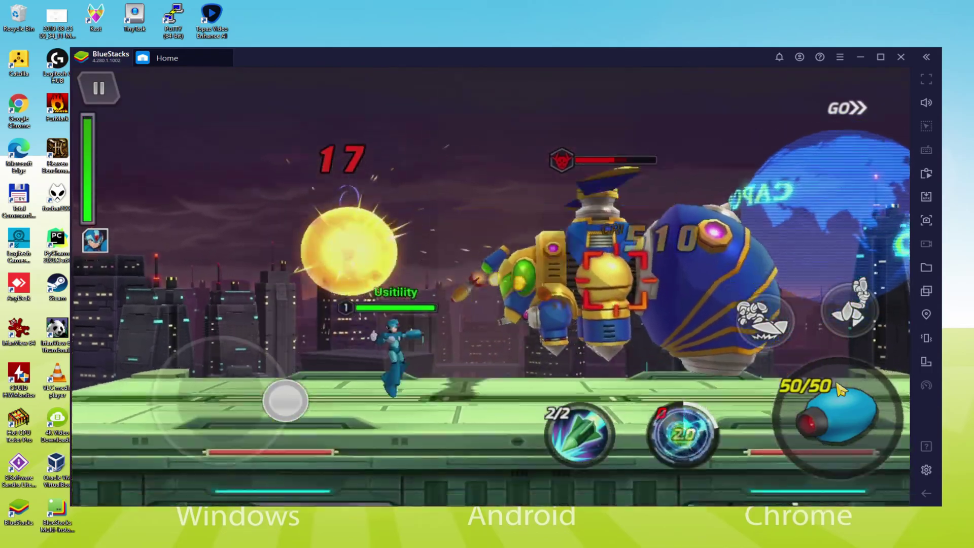
Hit the boss with the skill and repeated buster shots while dodging left and right.
click(839, 389)
click(839, 389)
key(a)
click(839, 390)
click(839, 389)
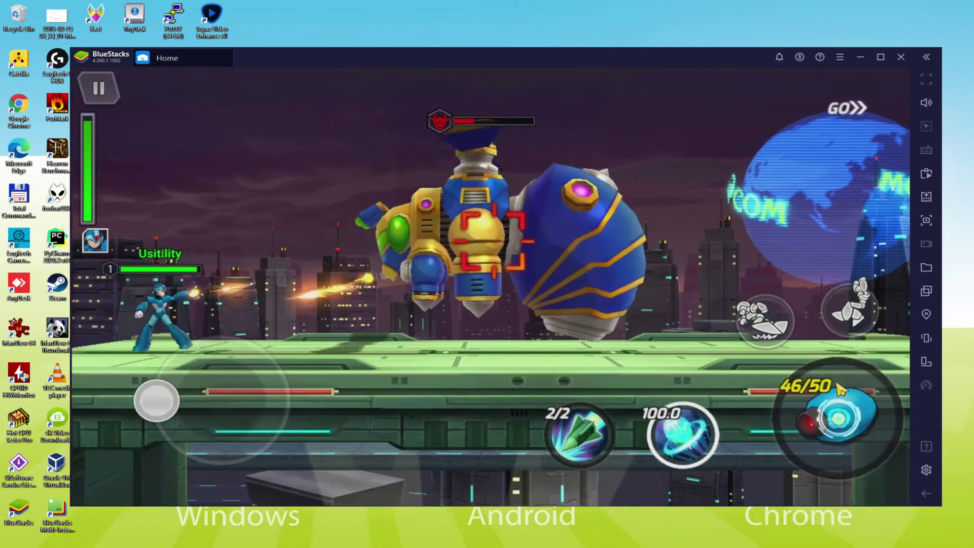
click(839, 390)
key(d)
click(840, 389)
click(839, 389)
click(840, 389)
click(839, 390)
key(a)
click(839, 389)
click(840, 389)
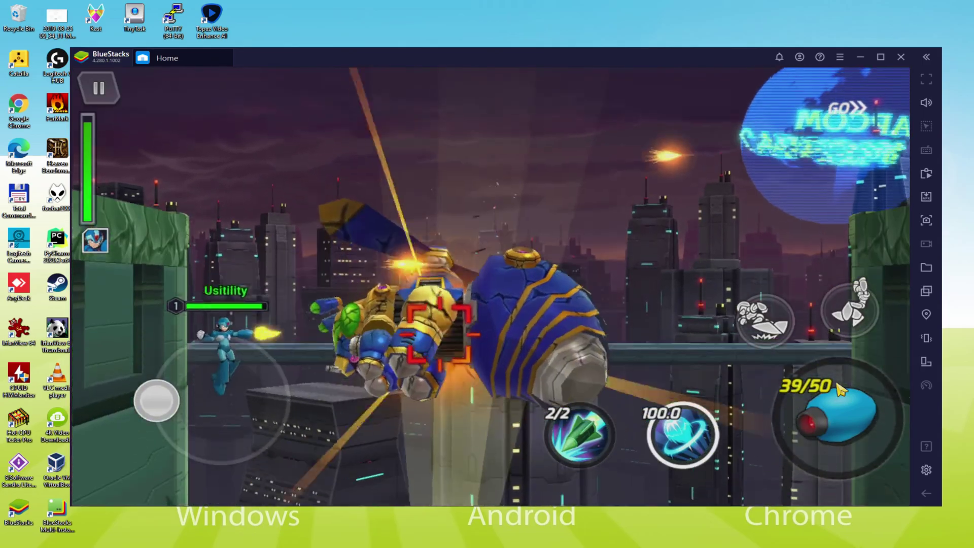
key(d)
click(839, 389)
click(839, 389)
click(839, 389)
click(839, 390)
click(840, 389)
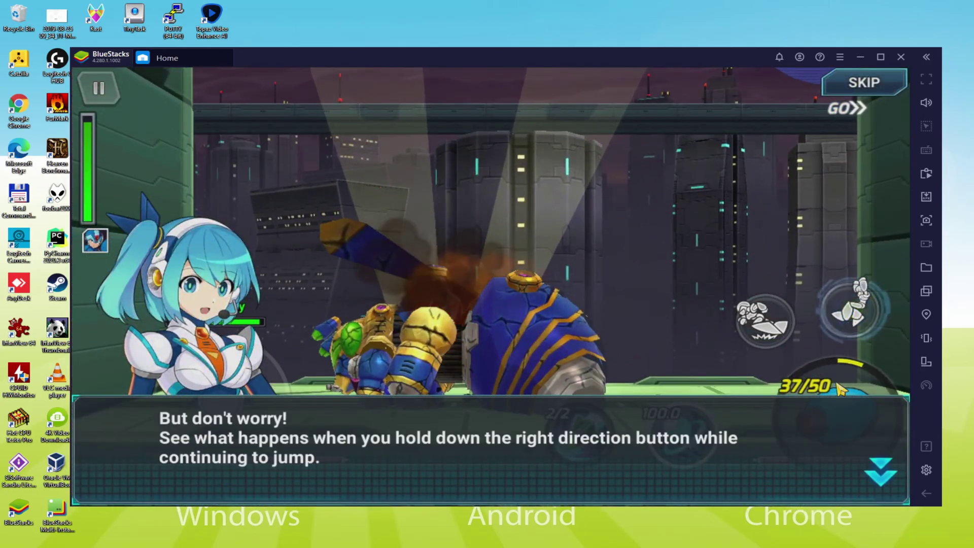
click(840, 390)
click(839, 390)
click(840, 389)
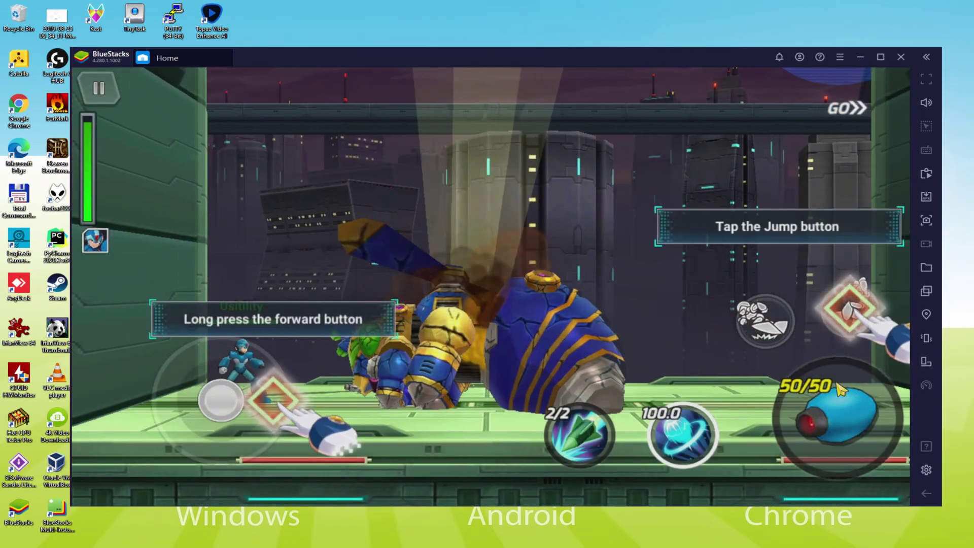